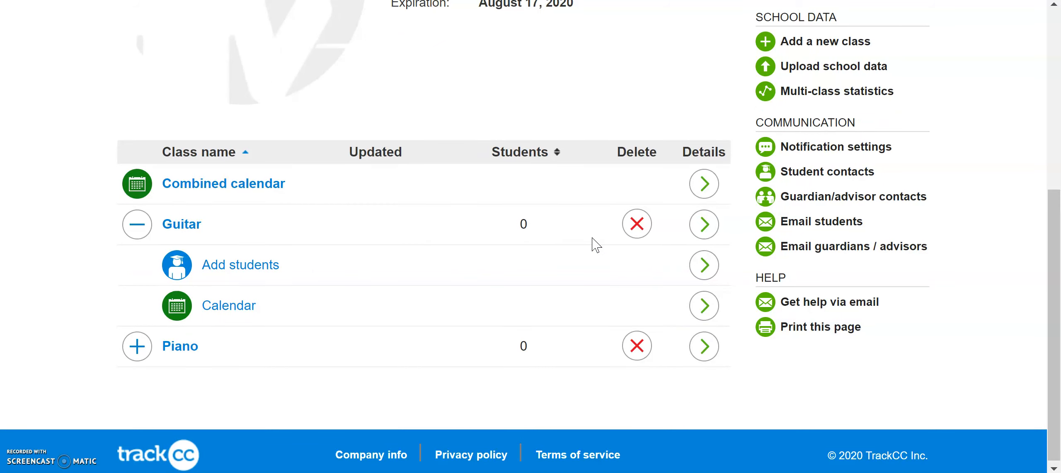
Open the form for adding a student to the Piano class
{"action": "left_click", "coordinate": [138, 346]}
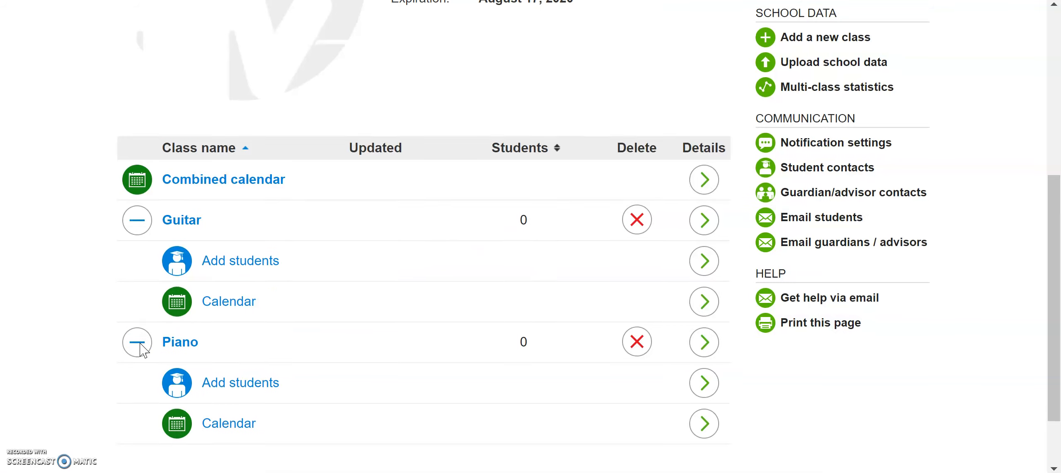
{"action": "scroll", "coordinate": [140, 348], "scroll_direction": "down", "scroll_amount": 2}
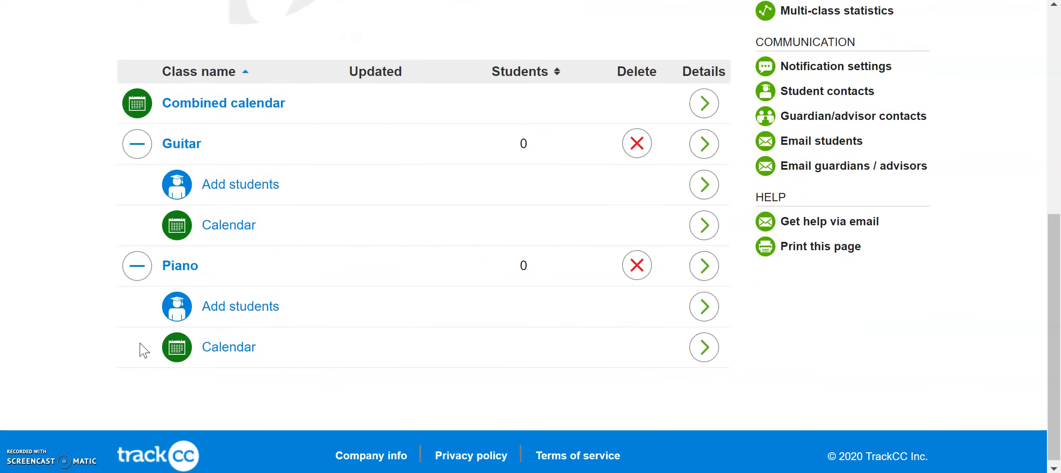
{"action": "left_click", "coordinate": [706, 311]}
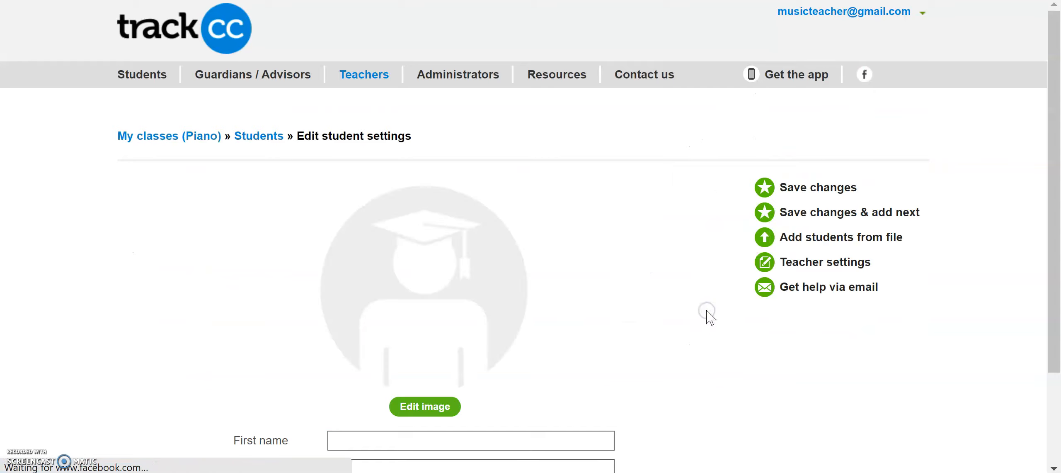
{"action": "scroll", "coordinate": [707, 319], "scroll_direction": "down", "scroll_amount": 2}
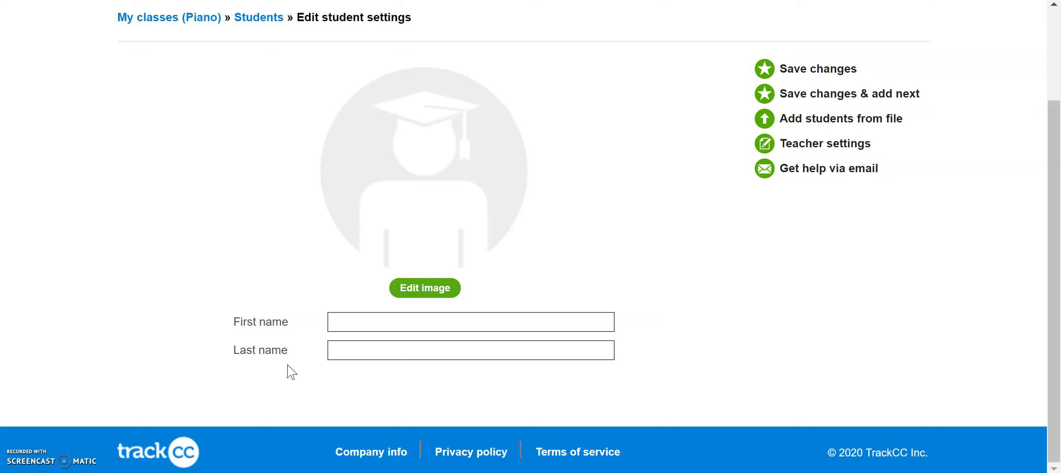
Enter the first Piano student's first name and last initial, save, and continue to a new student entry
{"action": "left_click", "coordinate": [345, 322]}
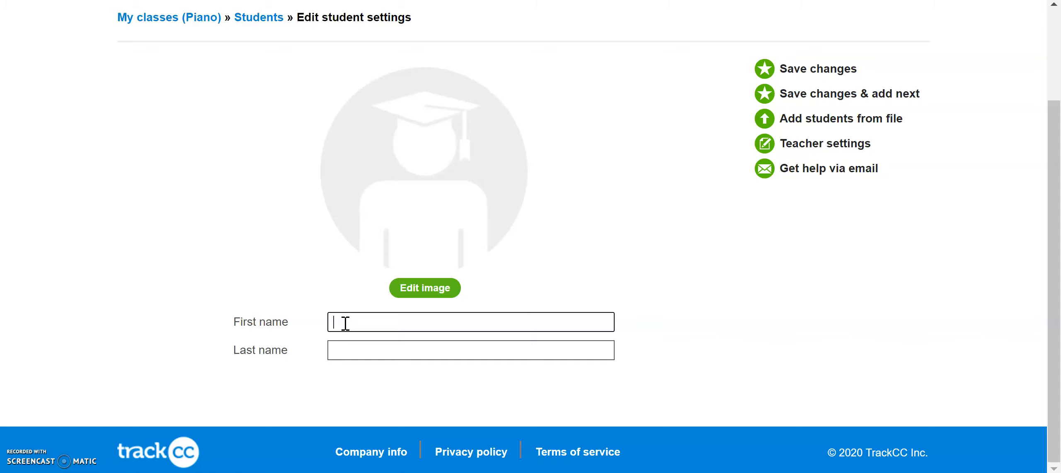
{"action": "type", "text": "Alice"}
{"action": "key", "text": "Tab"}
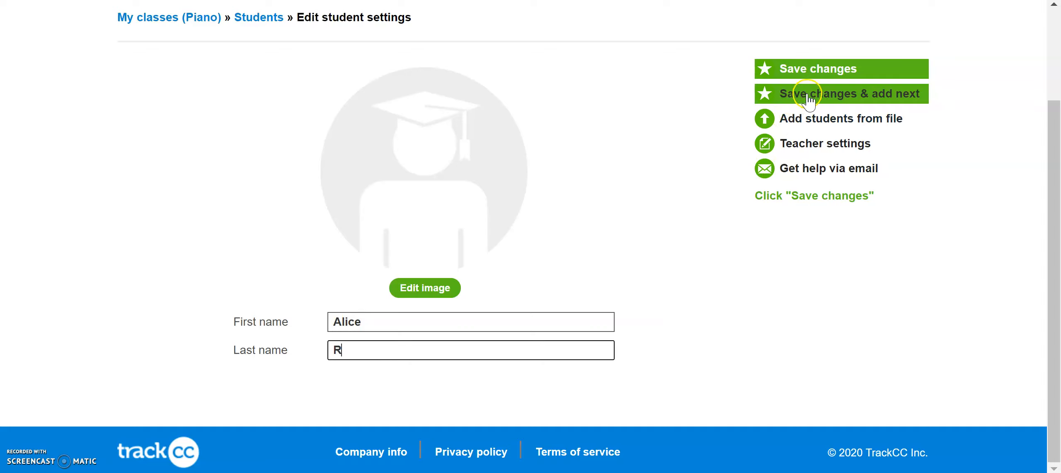
{"action": "type", "text": "R"}
{"action": "left_click", "coordinate": [828, 99]}
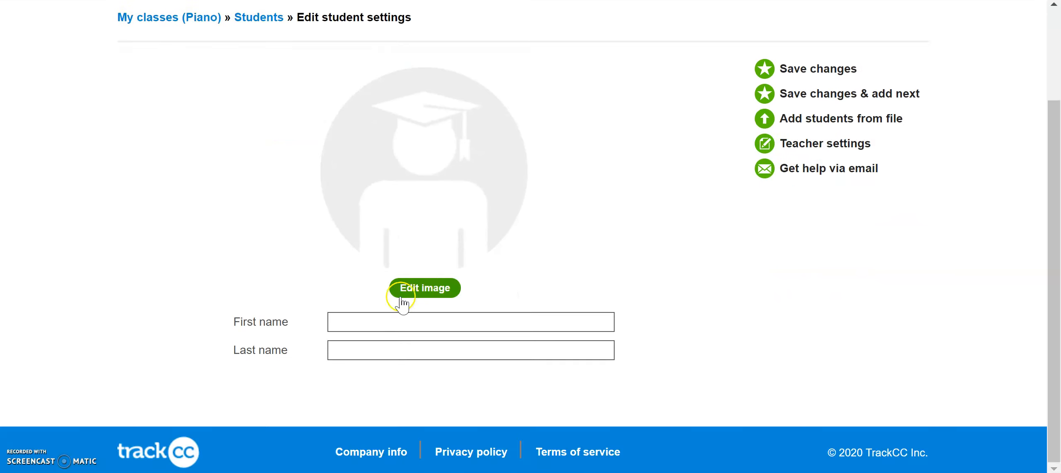
Enter the second Piano student's first name and last initial, save, and check the class's student list
{"action": "left_click", "coordinate": [392, 323]}
{"action": "type", "text": "Brandon"}
{"action": "key", "text": "Tab"}
{"action": "type", "text": "H"}
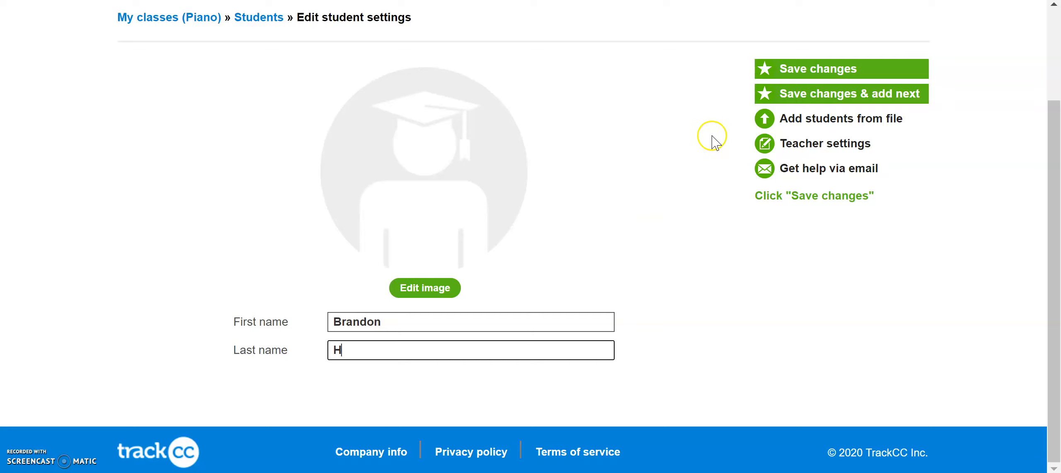
{"action": "left_click", "coordinate": [791, 69]}
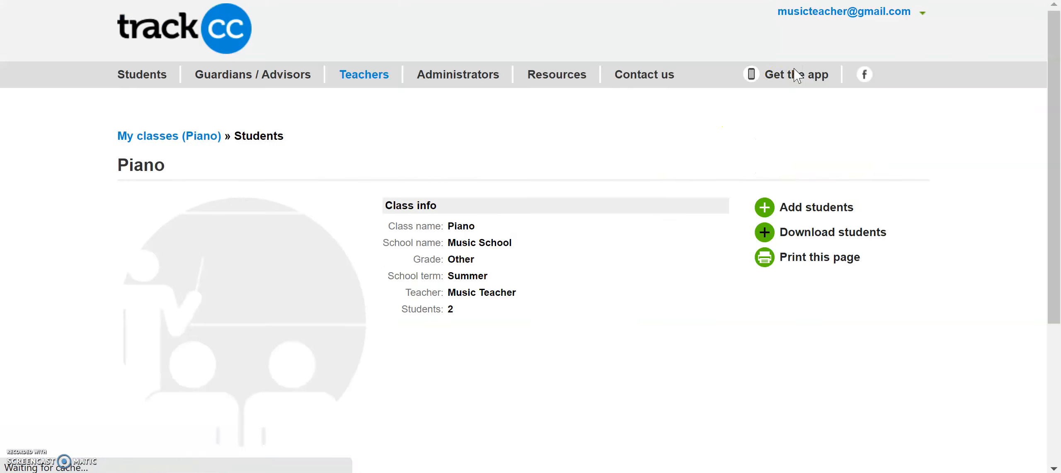
{"action": "scroll", "coordinate": [601, 284], "scroll_direction": "down", "scroll_amount": 5}
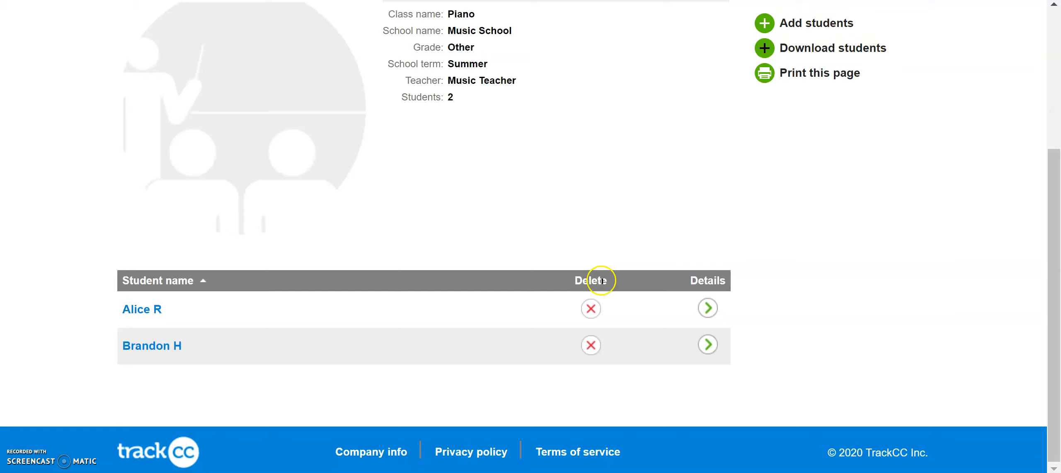
{"action": "scroll", "coordinate": [601, 281], "scroll_direction": "up", "scroll_amount": 5}
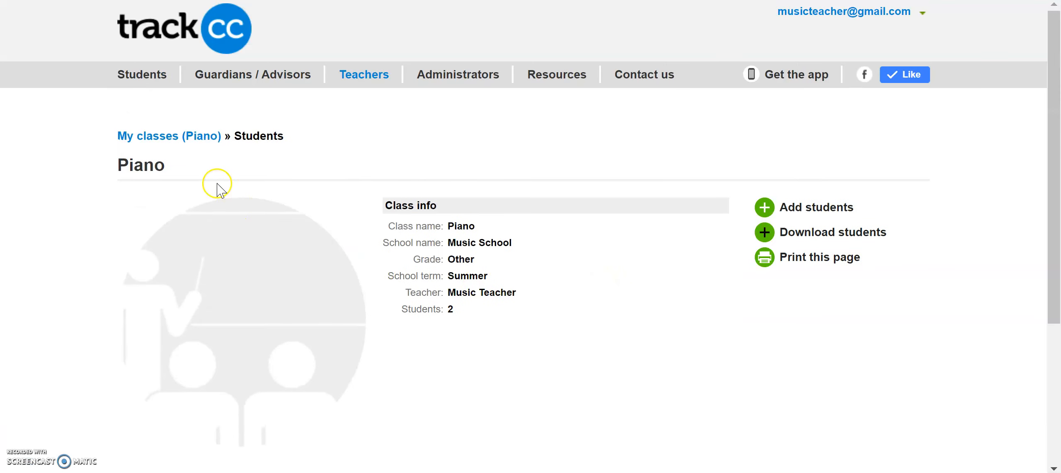
Return to the class list and open the form for adding a student to the Guitar class
{"action": "left_click", "coordinate": [176, 137]}
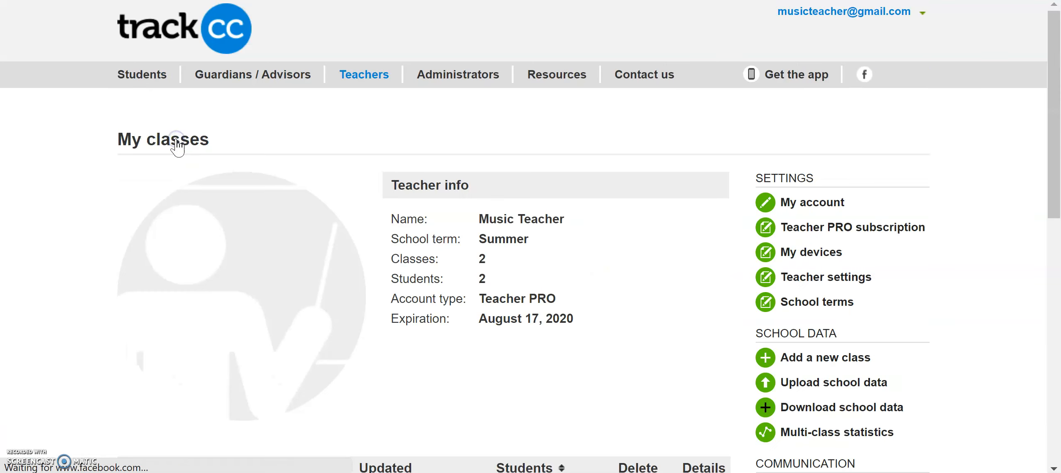
{"action": "scroll", "coordinate": [328, 286], "scroll_direction": "down", "scroll_amount": 1}
{"action": "scroll", "coordinate": [328, 286], "scroll_direction": "down", "scroll_amount": 6}
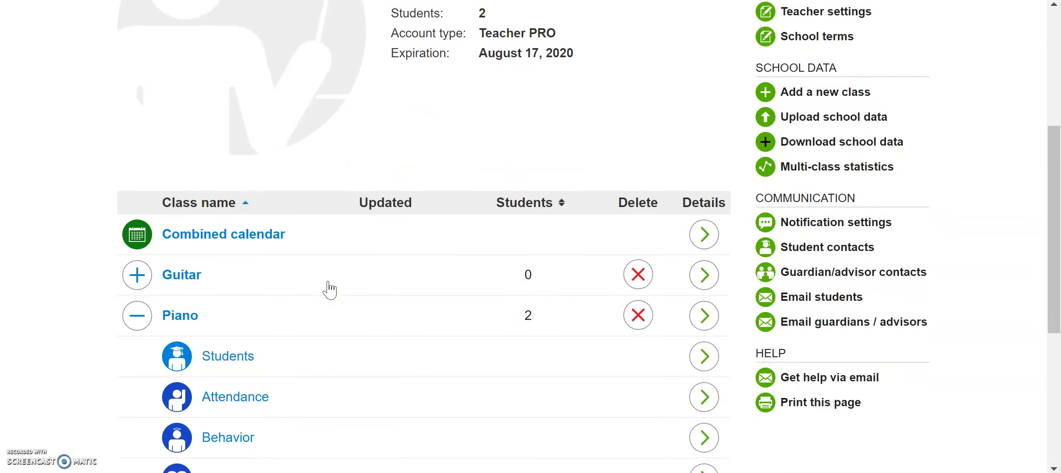
{"action": "left_click", "coordinate": [135, 240]}
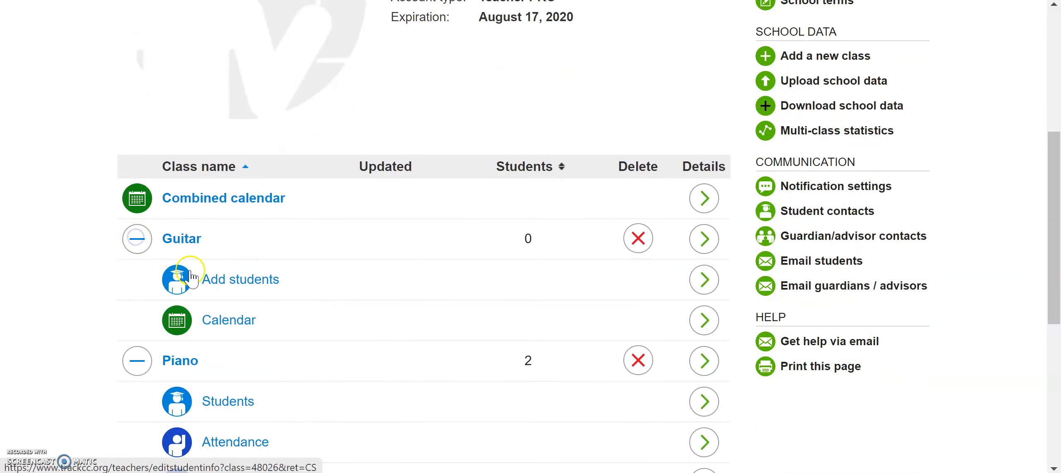
{"action": "scroll", "coordinate": [600, 236], "scroll_direction": "down", "scroll_amount": 2}
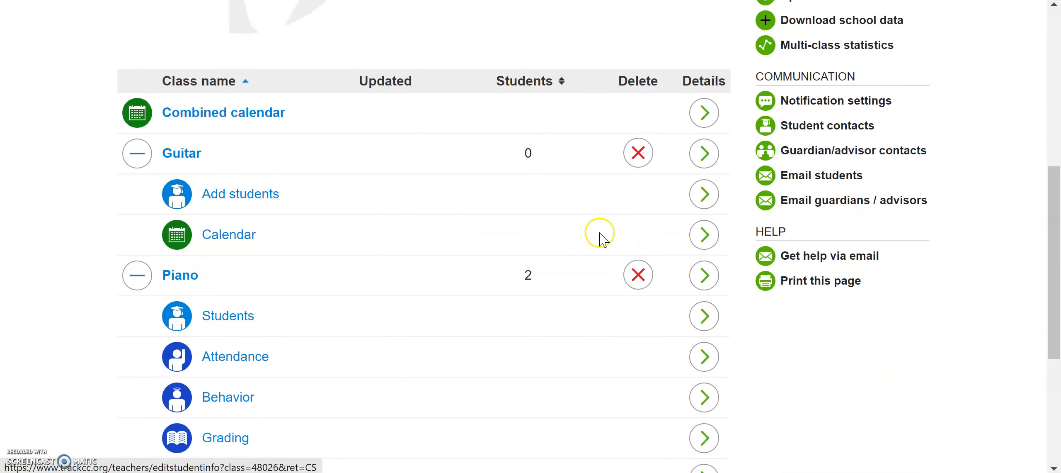
{"action": "left_click", "coordinate": [709, 198]}
{"action": "scroll", "coordinate": [709, 198], "scroll_direction": "down", "scroll_amount": 4}
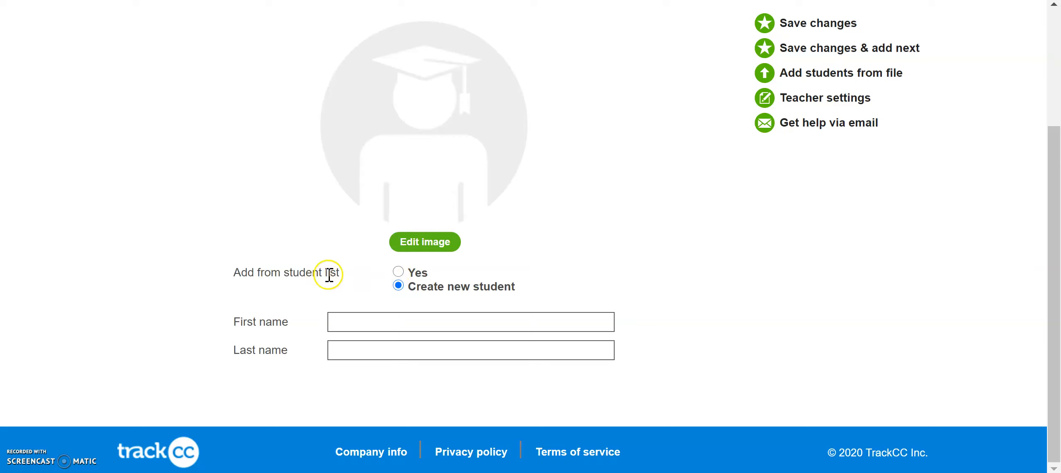
Create the first Guitar student with a first name and last initial, saving and continuing to another entry
{"action": "left_click", "coordinate": [352, 317]}
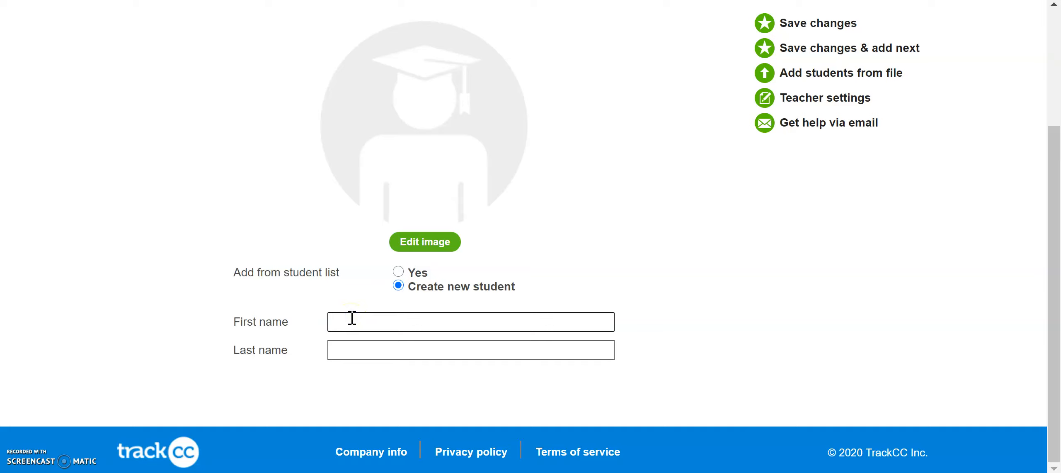
{"action": "type", "text": "Lauren"}
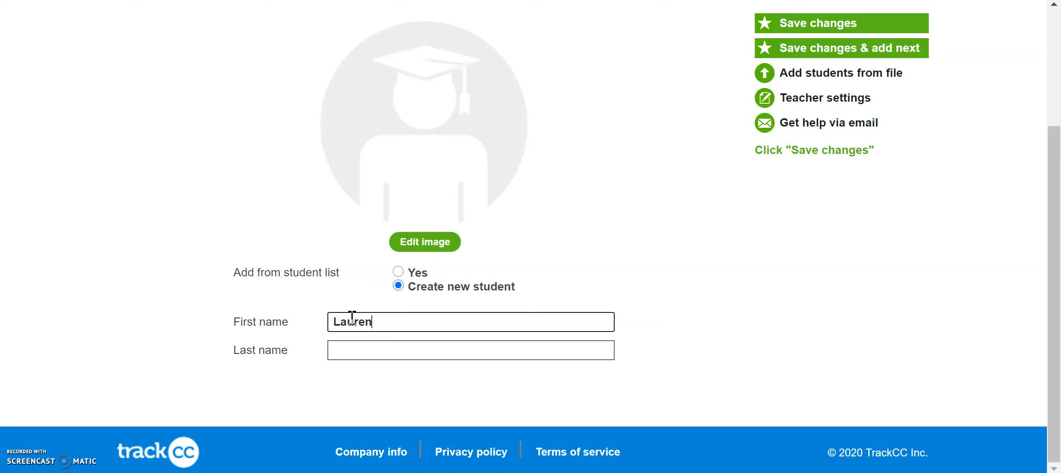
{"action": "key", "text": "Tab"}
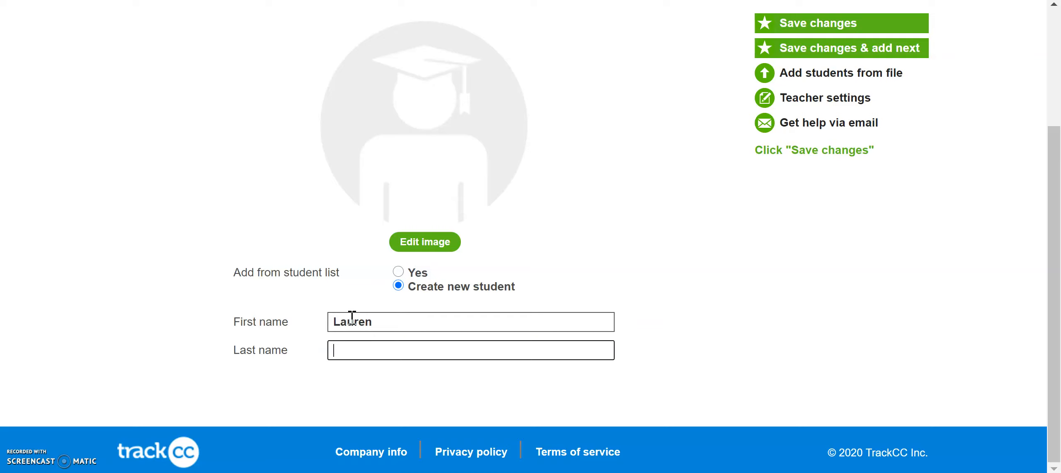
{"action": "left_click", "coordinate": [823, 52]}
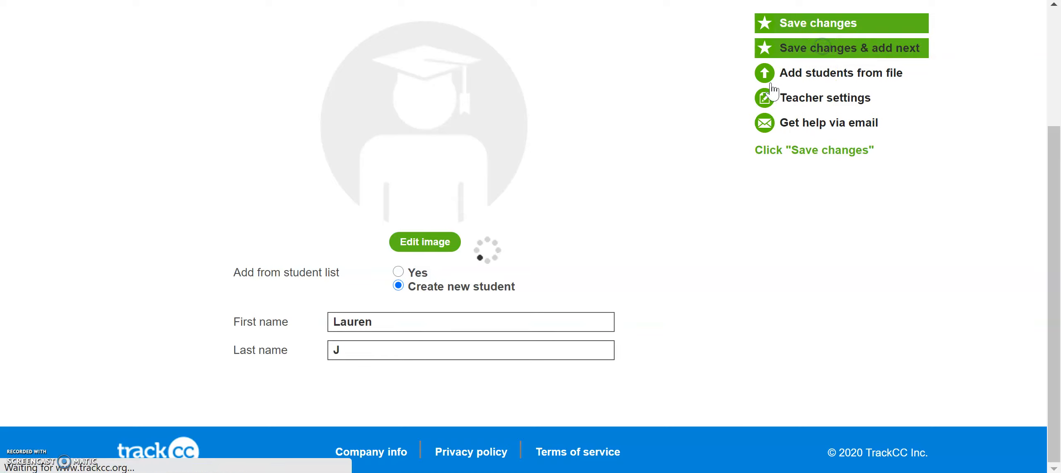
Create the second Guitar student with a first name and last initial, save, and check the Guitar student list
{"action": "left_click", "coordinate": [440, 322]}
{"action": "type", "text": "Thomas"}
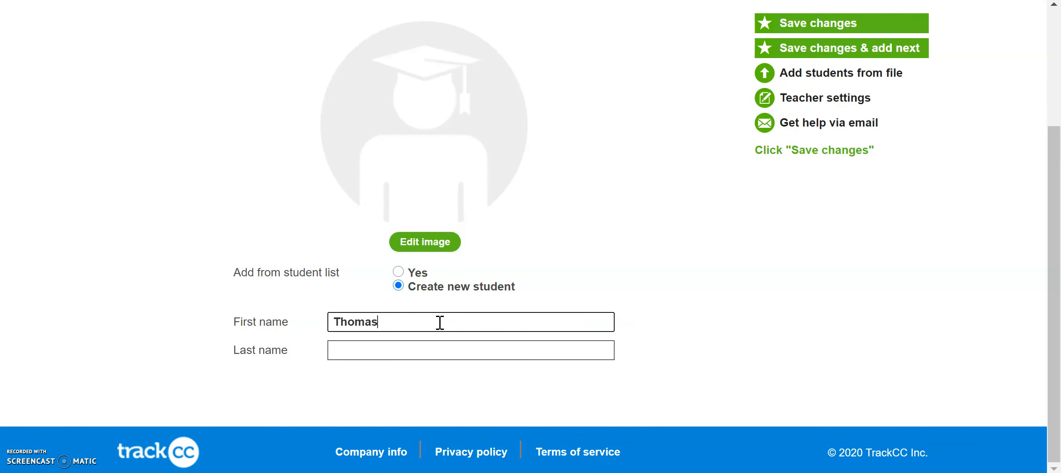
{"action": "key", "text": "Tab"}
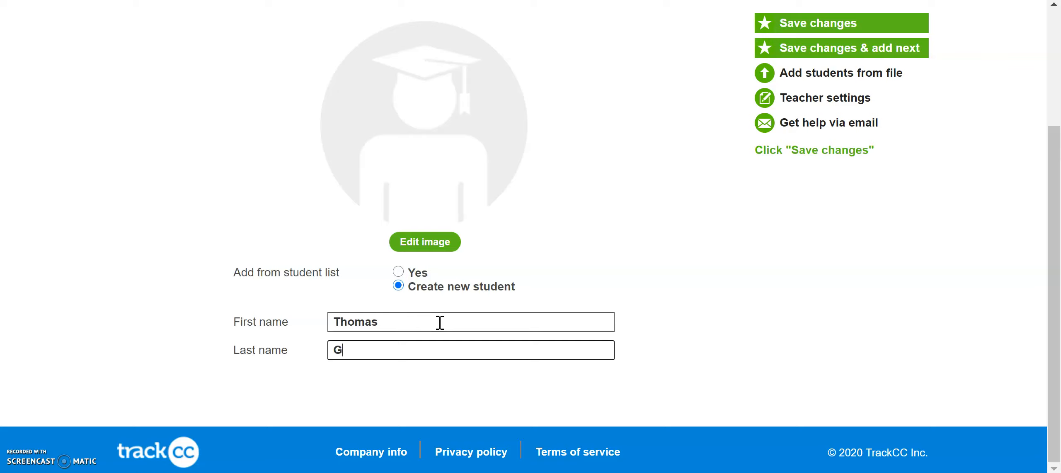
{"action": "left_click", "coordinate": [785, 23]}
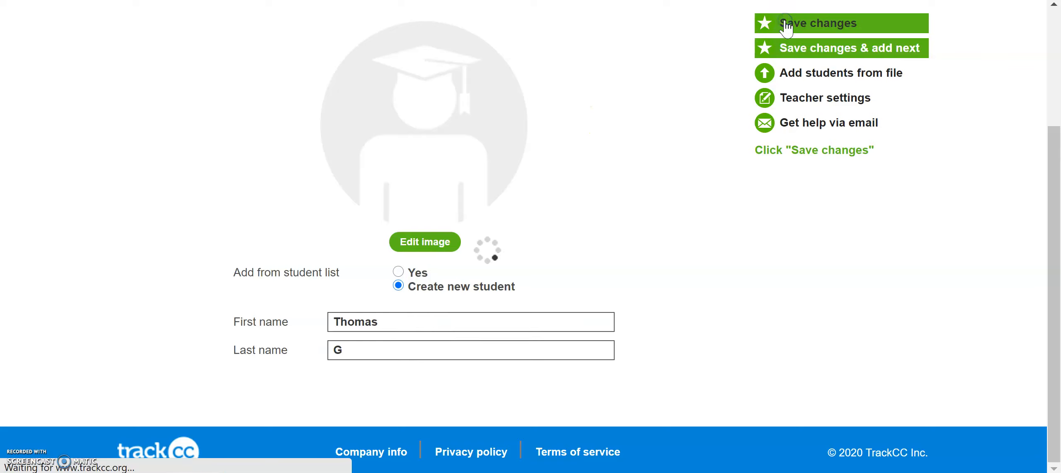
{"action": "scroll", "coordinate": [597, 282], "scroll_direction": "down", "scroll_amount": 5}
{"action": "scroll", "coordinate": [595, 282], "scroll_direction": "up", "scroll_amount": 4}
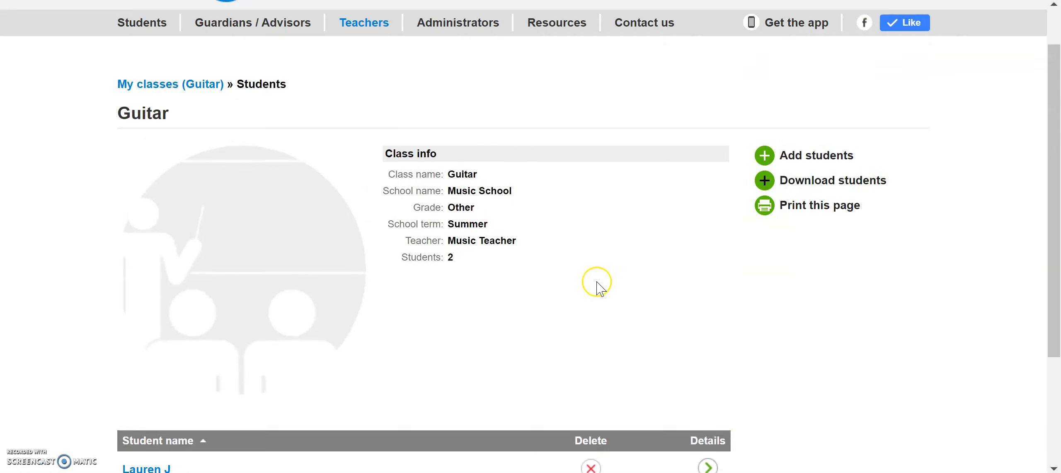
{"action": "scroll", "coordinate": [597, 282], "scroll_direction": "up", "scroll_amount": 1}
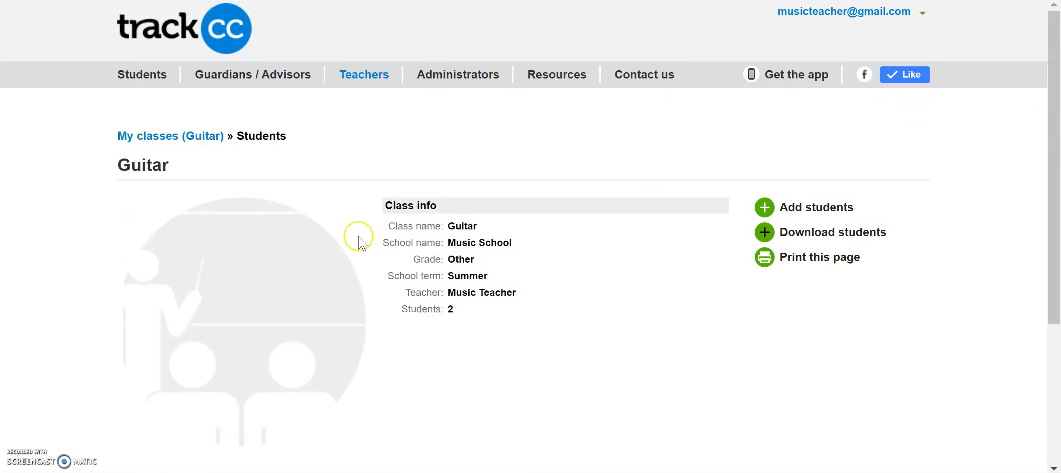
Return to the class list and expand the Guitar and Piano classes to review the sections available under each
{"action": "left_click", "coordinate": [173, 140]}
{"action": "scroll", "coordinate": [365, 298], "scroll_direction": "down", "scroll_amount": 2}
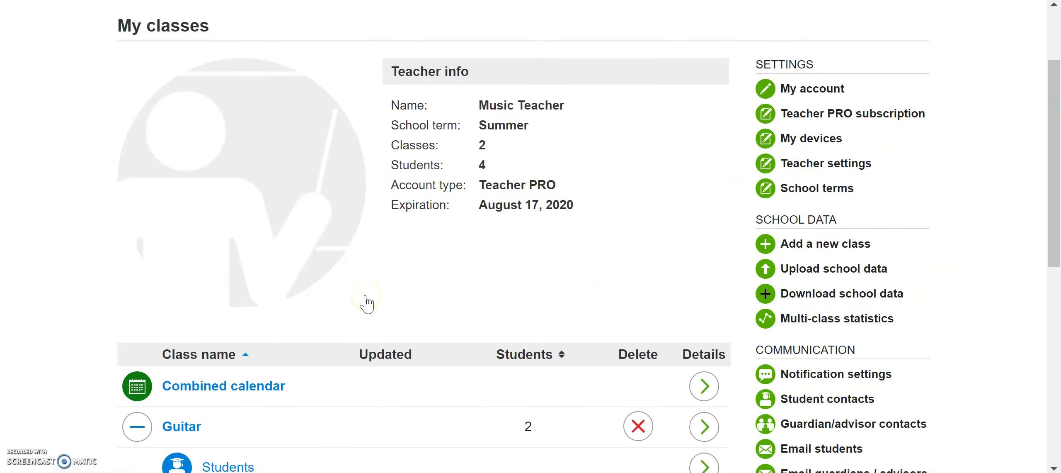
{"action": "scroll", "coordinate": [366, 303], "scroll_direction": "down", "scroll_amount": 6}
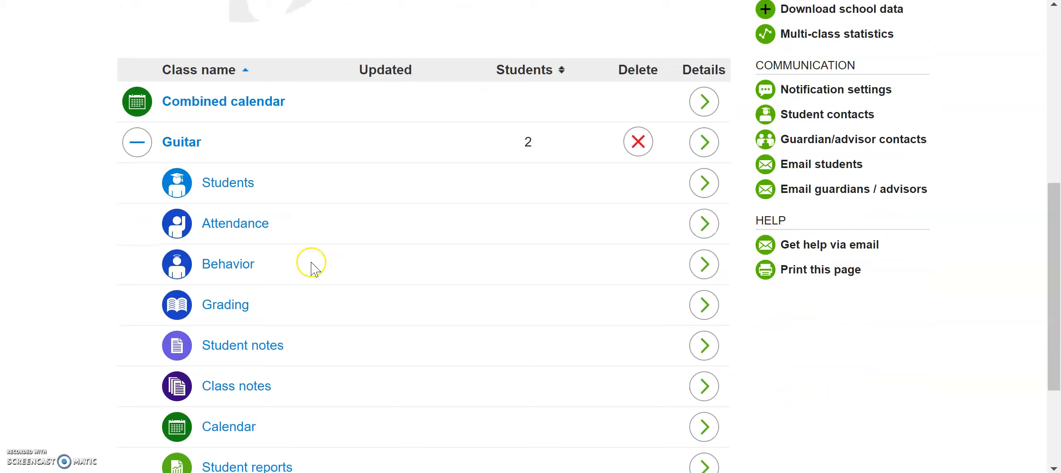
{"action": "left_click", "coordinate": [141, 142]}
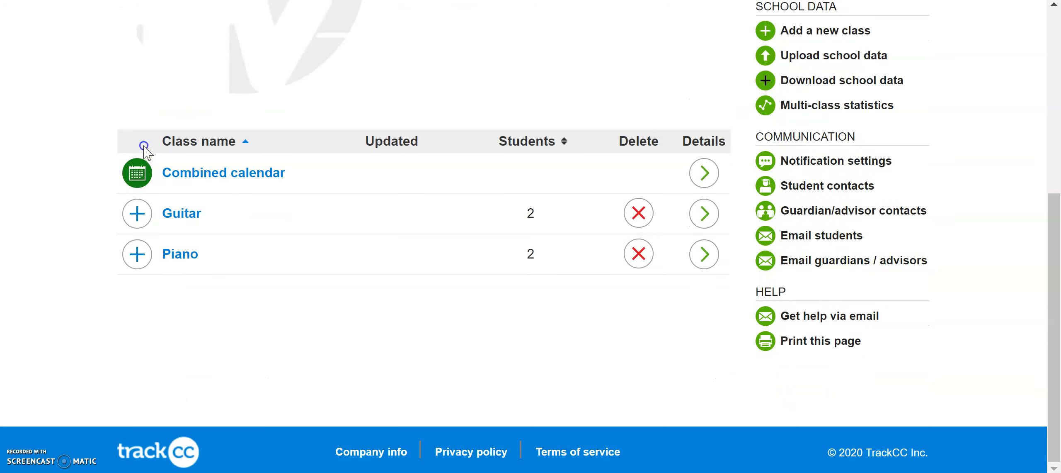
{"action": "left_click", "coordinate": [141, 224]}
{"action": "scroll", "coordinate": [133, 290], "scroll_direction": "down", "scroll_amount": 3}
{"action": "left_click", "coordinate": [137, 344]}
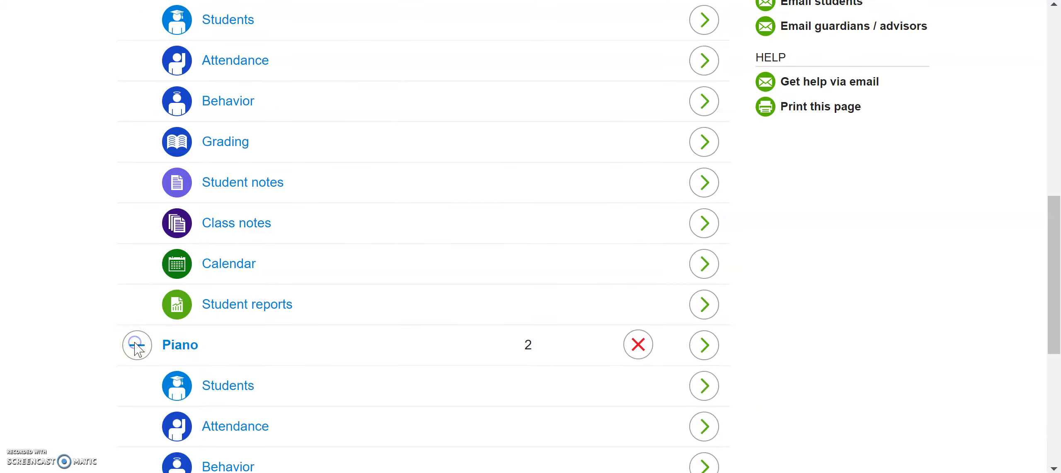
{"action": "scroll", "coordinate": [135, 348], "scroll_direction": "down", "scroll_amount": 7}
{"action": "scroll", "coordinate": [135, 349], "scroll_direction": "up", "scroll_amount": 10}
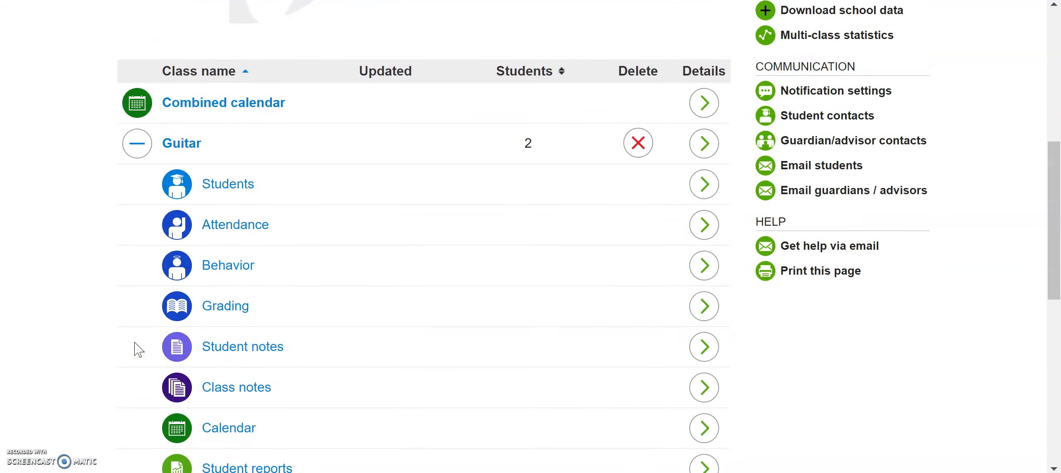
{"action": "scroll", "coordinate": [135, 348], "scroll_direction": "up", "scroll_amount": 1}
{"action": "left_click", "coordinate": [68, 299]}
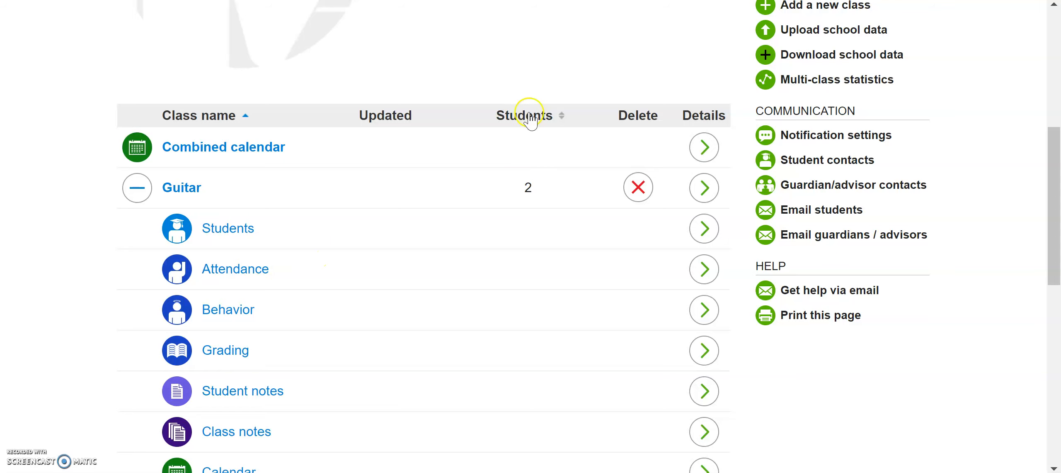
{"action": "scroll", "coordinate": [531, 112], "scroll_direction": "up", "scroll_amount": 4}
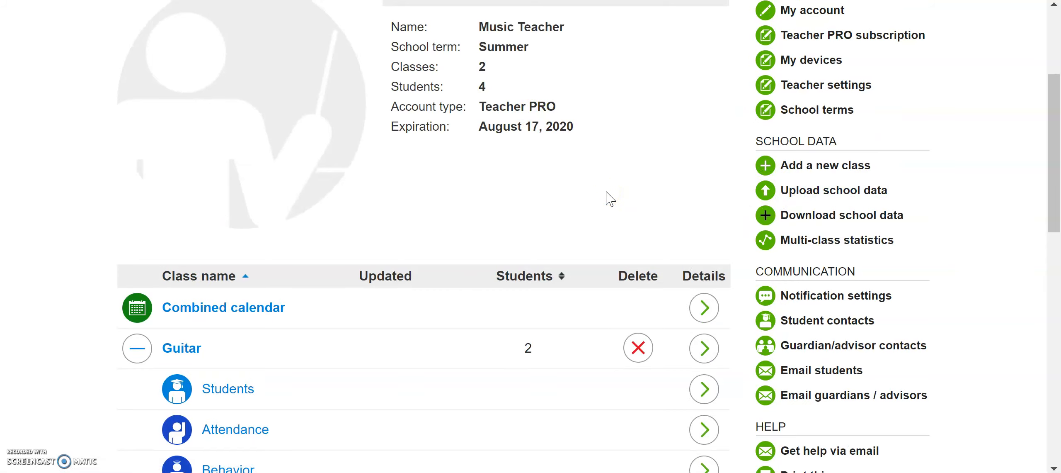
{"action": "scroll", "coordinate": [610, 198], "scroll_direction": "up", "scroll_amount": 5}
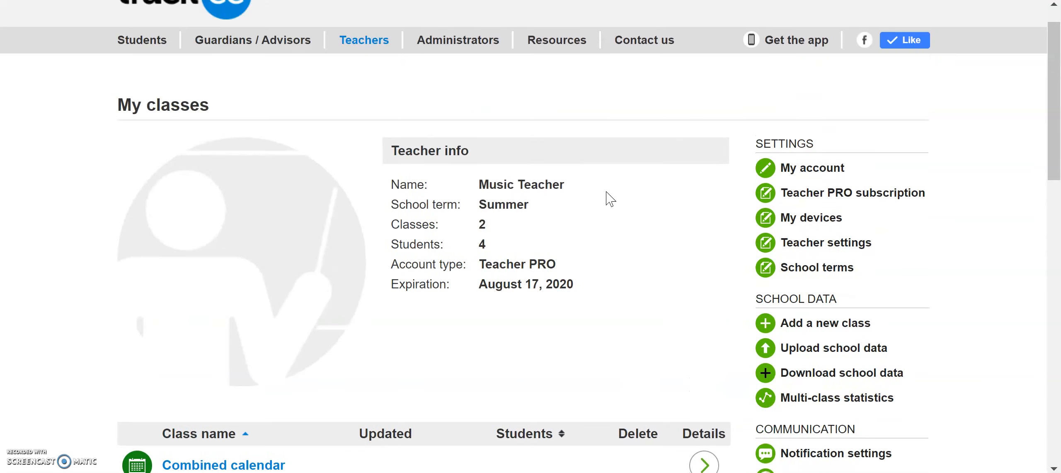
{"action": "mouse_move", "coordinate": [557, 74]}
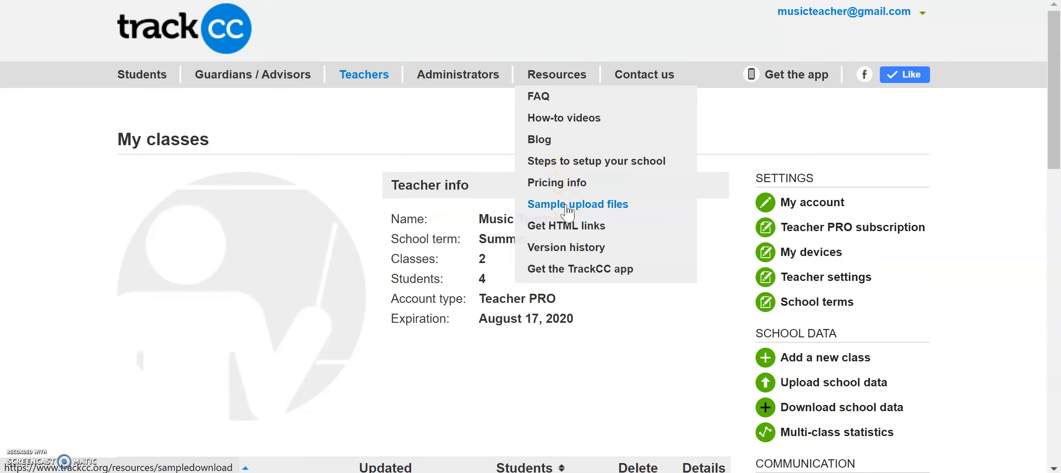
{"action": "left_click", "coordinate": [455, 365]}
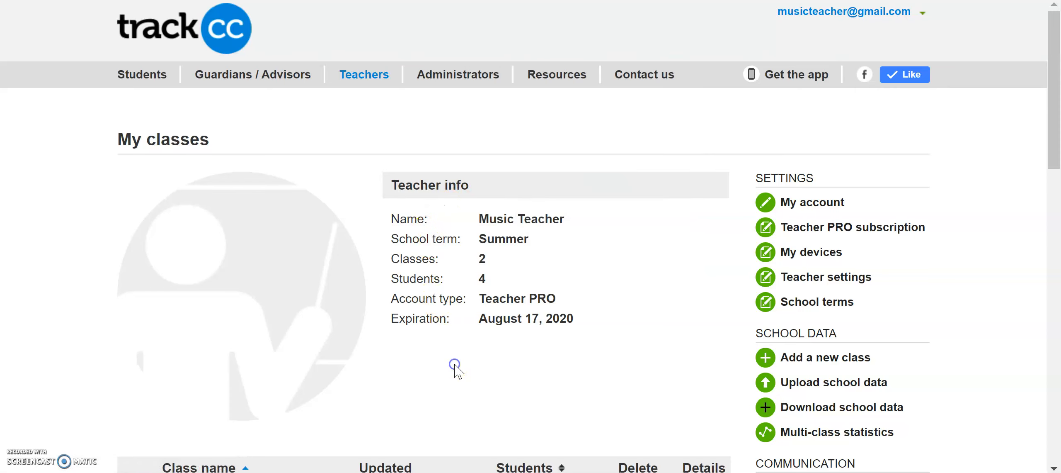
Open the attendance page for the Guitar class from the class list
{"action": "scroll", "coordinate": [454, 365], "scroll_direction": "down", "scroll_amount": 8}
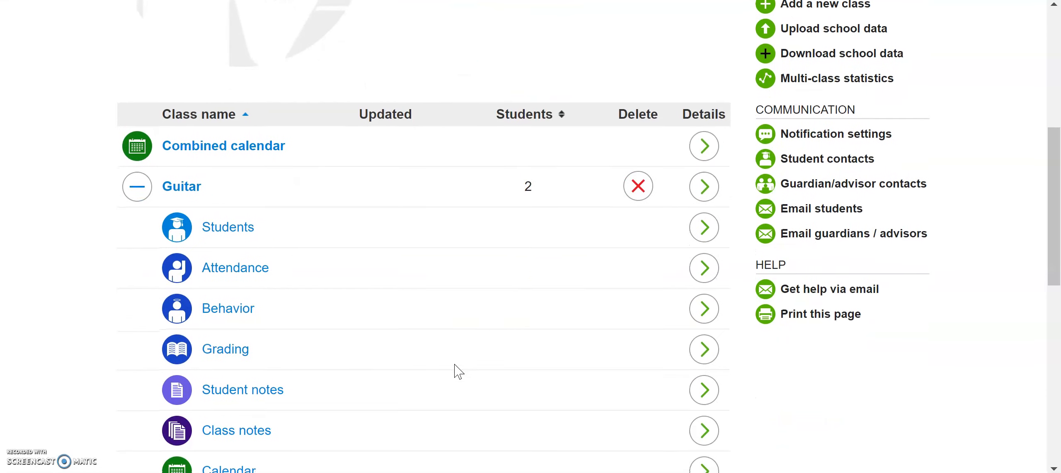
{"action": "scroll", "coordinate": [455, 365], "scroll_direction": "down", "scroll_amount": 2}
{"action": "scroll", "coordinate": [459, 371], "scroll_direction": "down", "scroll_amount": 1}
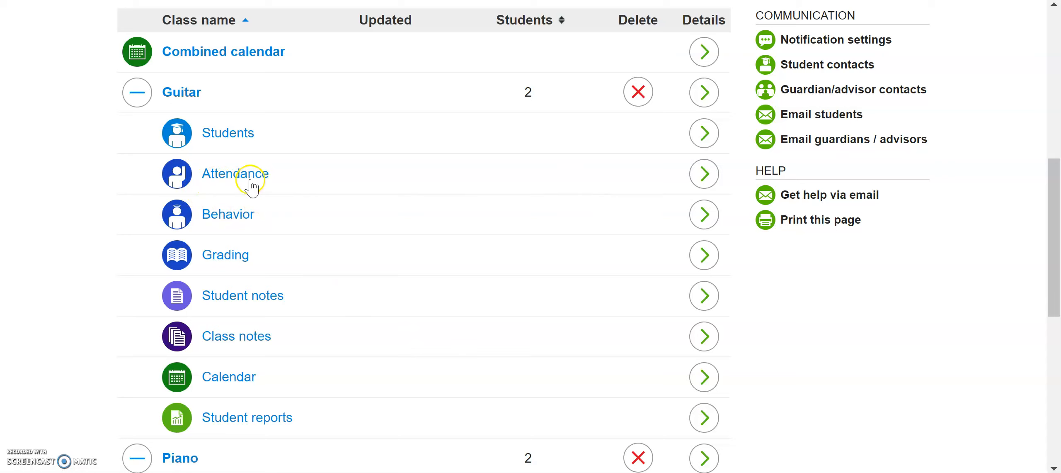
{"action": "left_click", "coordinate": [705, 173]}
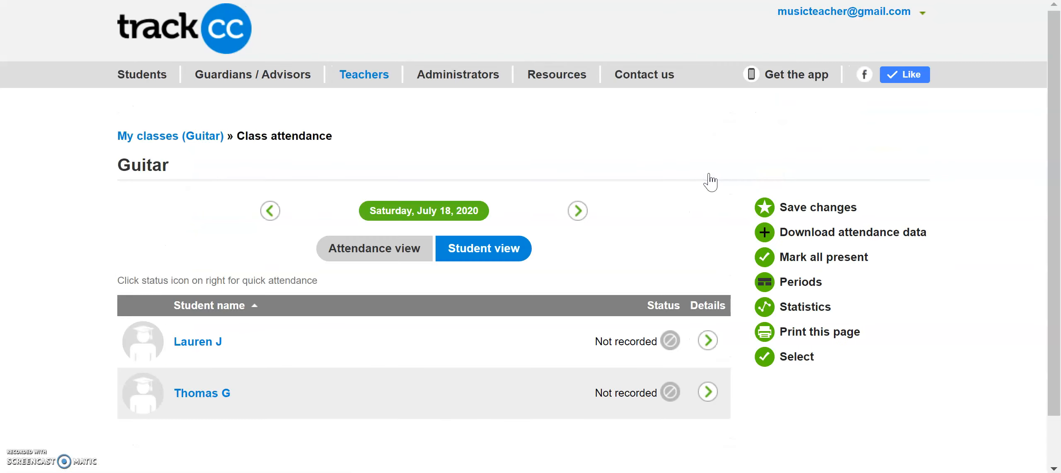
{"action": "scroll", "coordinate": [709, 179], "scroll_direction": "down", "scroll_amount": 1}
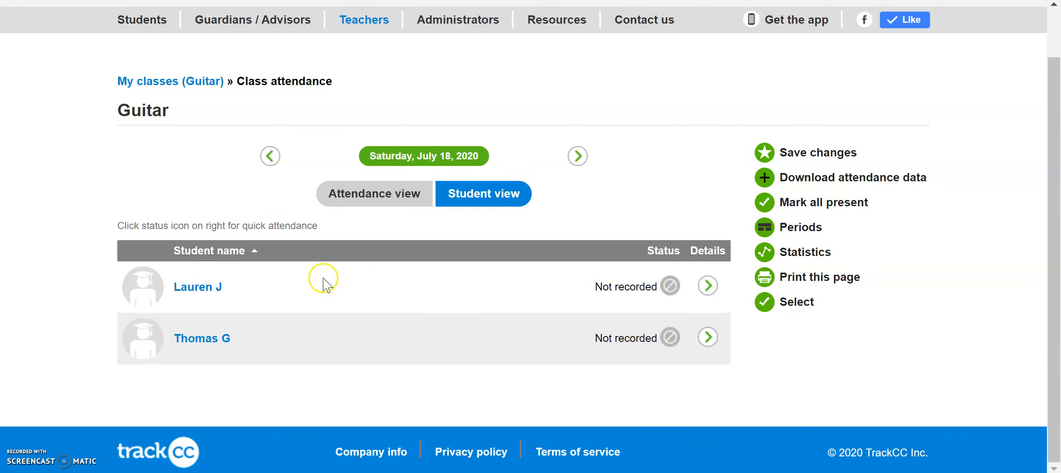
Mark the first Guitar student Present and the second Tardy for July 18, 2020, and save the attendance
{"action": "left_click", "coordinate": [671, 286]}
{"action": "left_click", "coordinate": [670, 337]}
{"action": "left_click", "coordinate": [671, 337]}
{"action": "left_click", "coordinate": [670, 337]}
{"action": "left_click", "coordinate": [670, 337]}
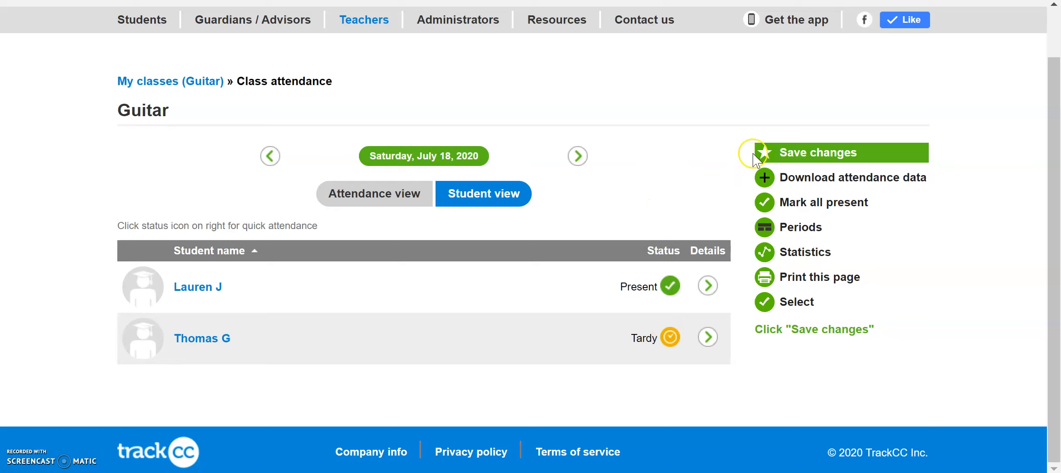
{"action": "left_click", "coordinate": [789, 154]}
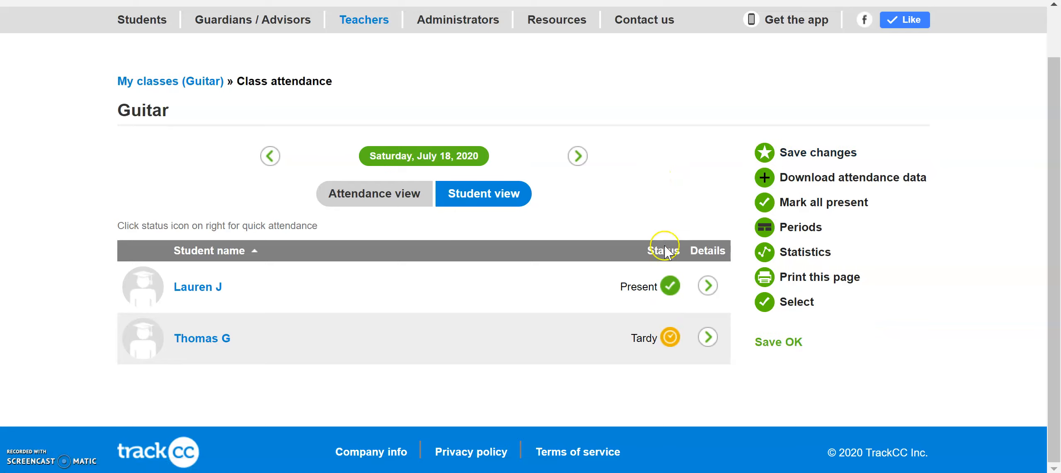
Add the note "5 minutes late" to the tardy student's attendance record and save it
{"action": "left_click", "coordinate": [708, 336]}
{"action": "scroll", "coordinate": [712, 347], "scroll_direction": "down", "scroll_amount": 8}
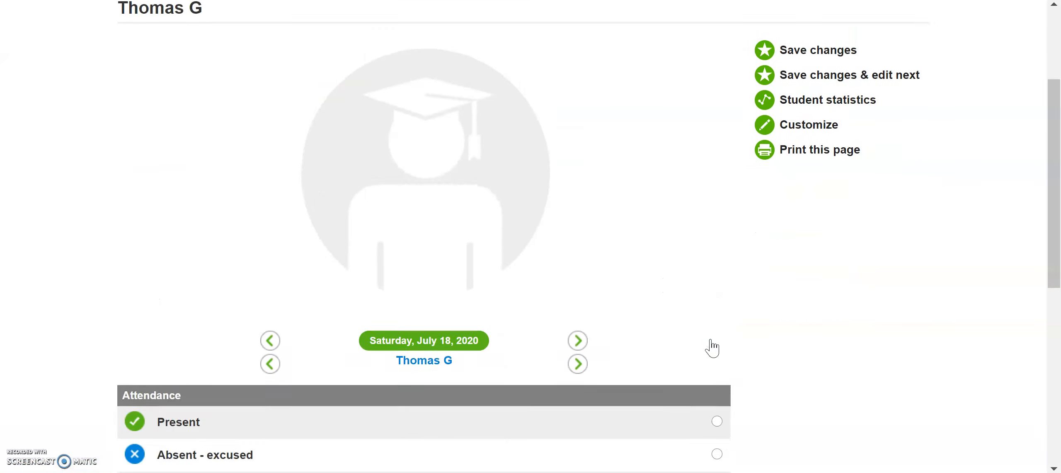
{"action": "scroll", "coordinate": [711, 347], "scroll_direction": "down", "scroll_amount": 3}
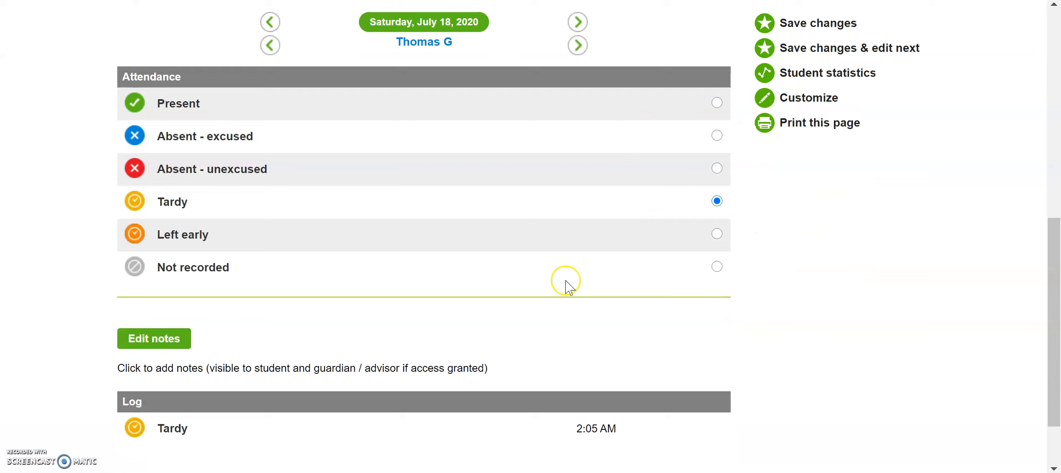
{"action": "scroll", "coordinate": [564, 282], "scroll_direction": "down", "scroll_amount": 2}
{"action": "left_click", "coordinate": [181, 274]}
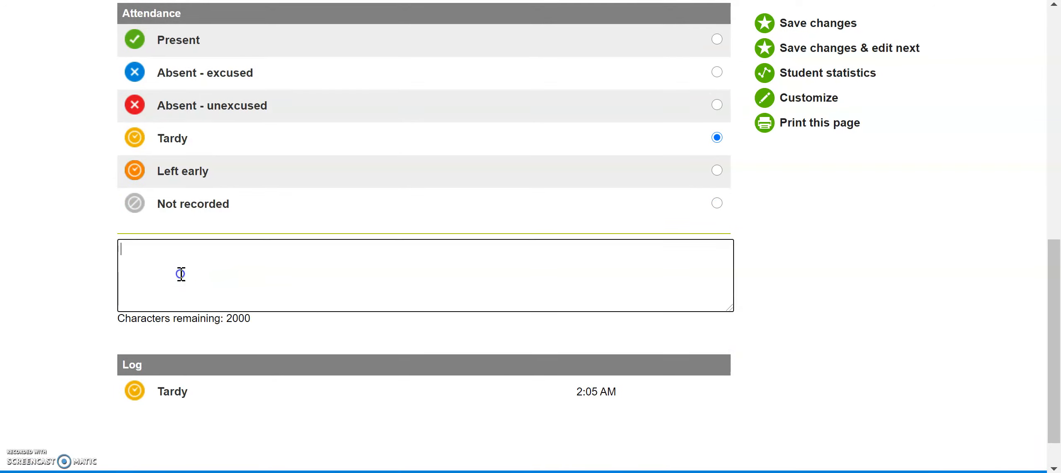
{"action": "type", "text": "5 minutes late"}
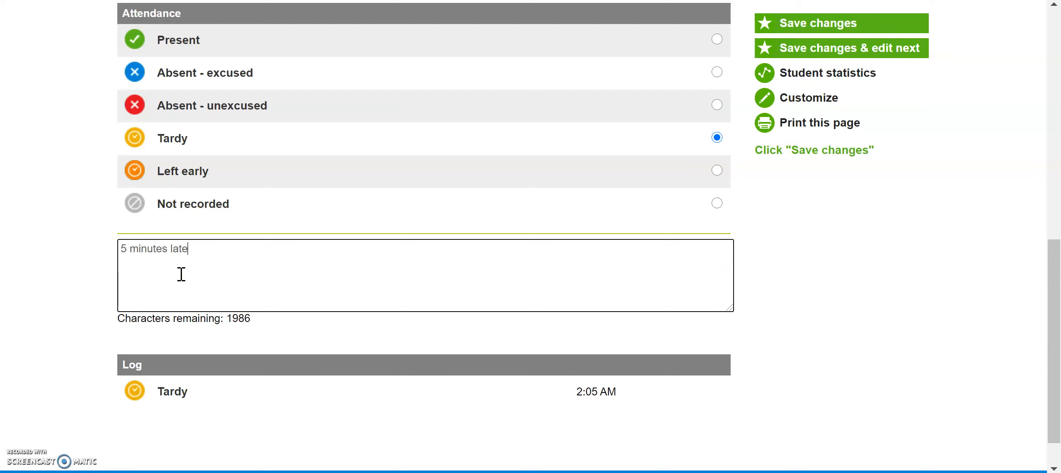
{"action": "left_click", "coordinate": [799, 23]}
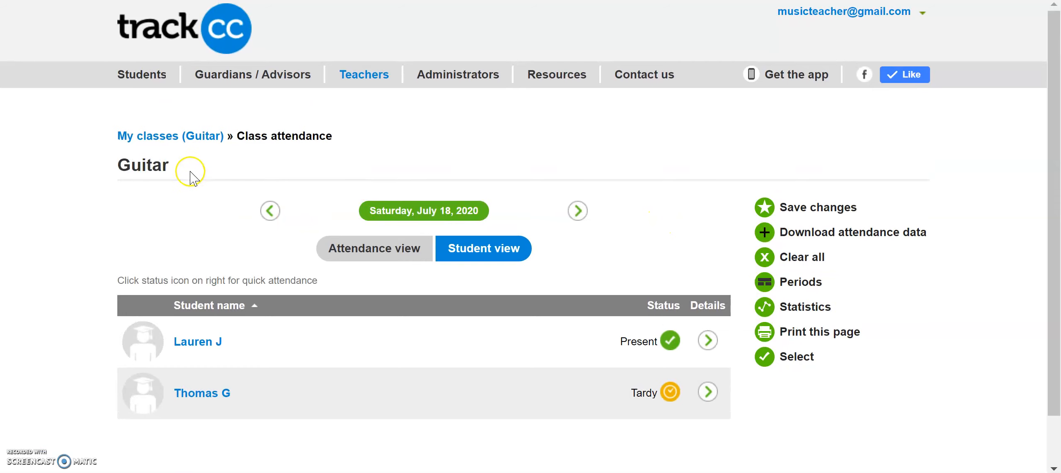
Return to the class list and open the first Guitar student's behavior record
{"action": "left_click", "coordinate": [169, 141]}
{"action": "scroll", "coordinate": [353, 297], "scroll_direction": "down", "scroll_amount": 5}
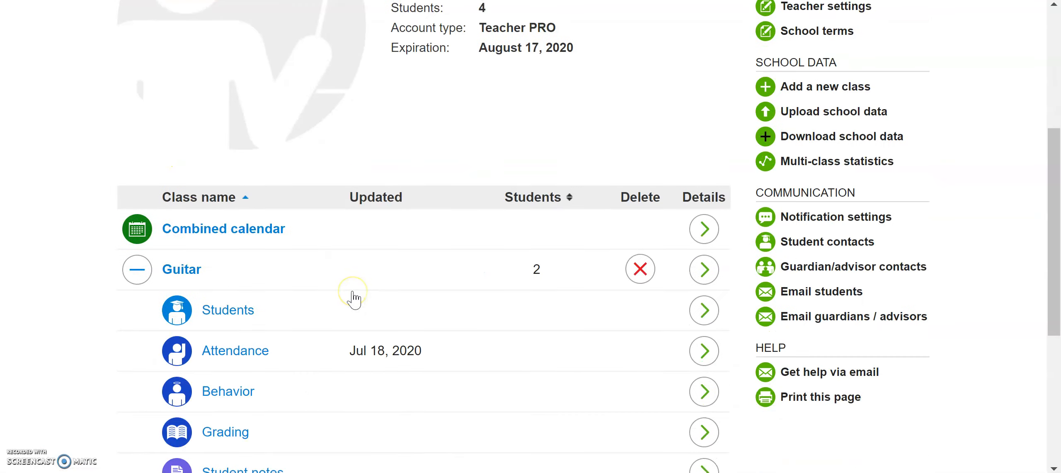
{"action": "scroll", "coordinate": [352, 292], "scroll_direction": "down", "scroll_amount": 5}
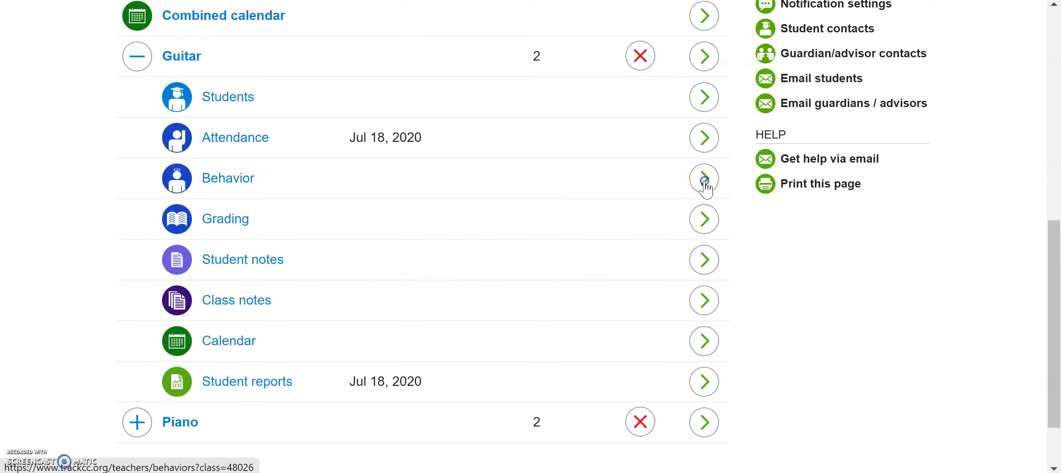
{"action": "scroll", "coordinate": [705, 182], "scroll_direction": "down", "scroll_amount": 2}
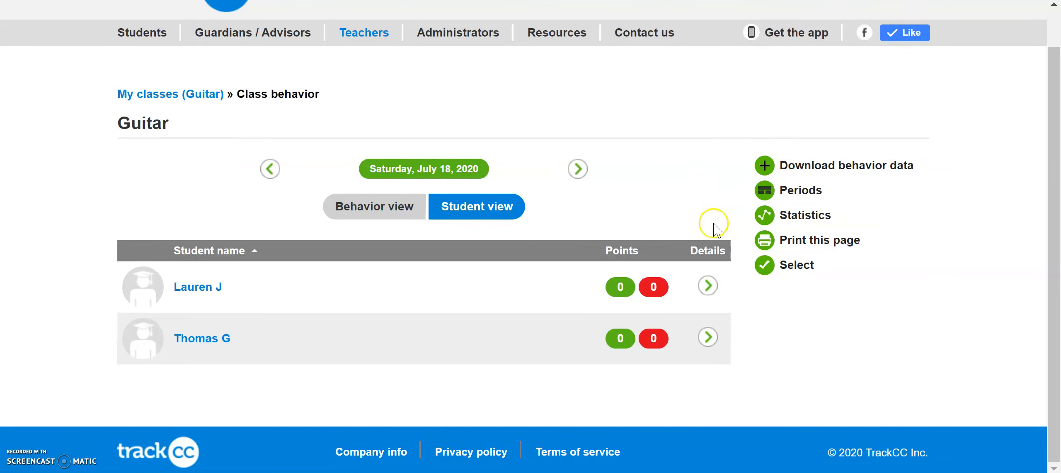
{"action": "left_click", "coordinate": [709, 286]}
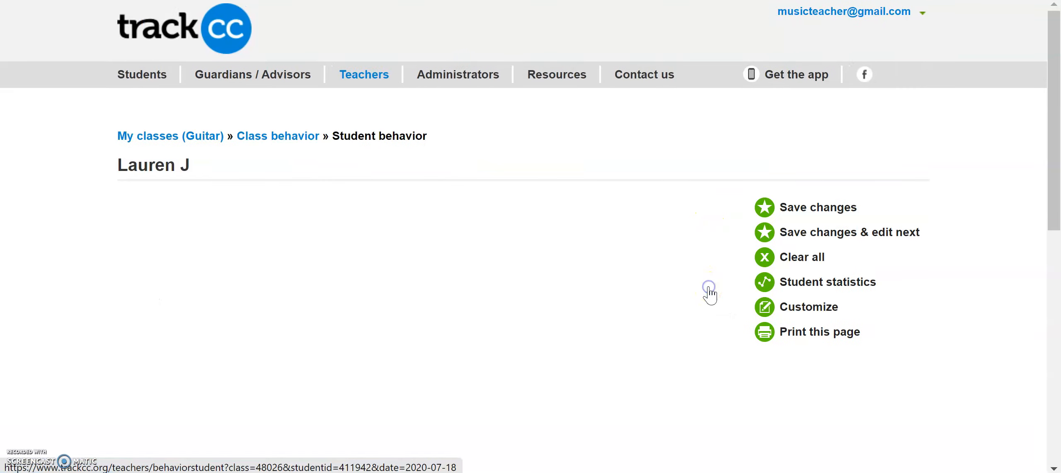
{"action": "scroll", "coordinate": [709, 290], "scroll_direction": "down", "scroll_amount": 5}
{"action": "scroll", "coordinate": [710, 294], "scroll_direction": "down", "scroll_amount": 4}
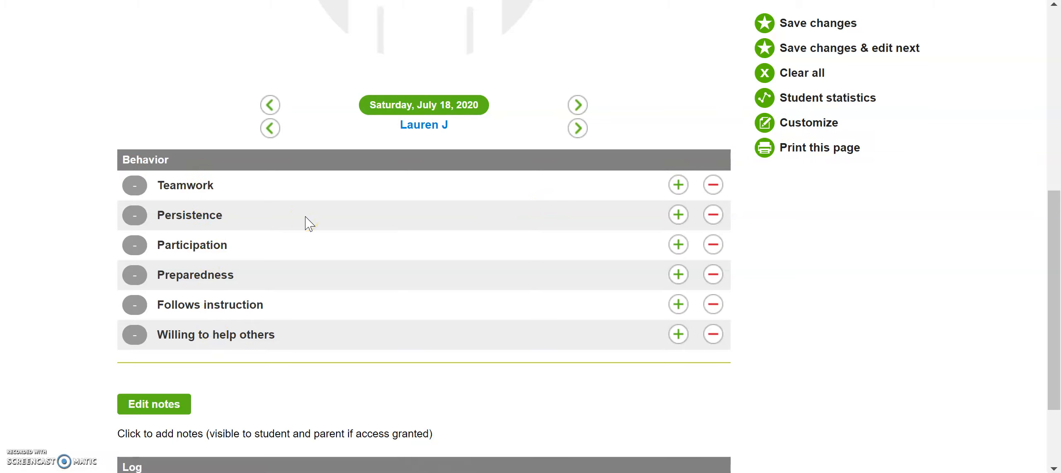
Give the student +3 for Teamwork and -1 for Preparedness, add the note "Forgot notebook!", and save
{"action": "left_click", "coordinate": [679, 185]}
{"action": "left_click", "coordinate": [678, 184]}
{"action": "left_click", "coordinate": [679, 185]}
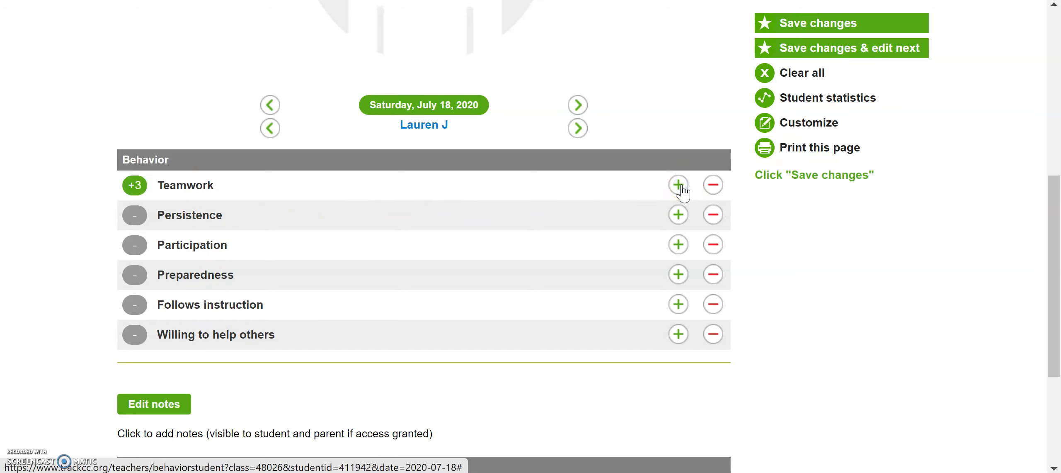
{"action": "left_click", "coordinate": [714, 275]}
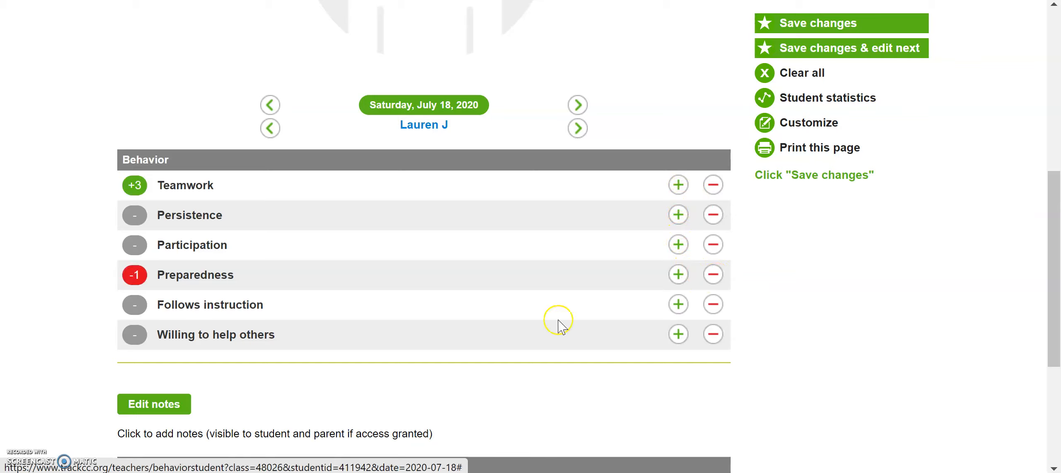
{"action": "left_click", "coordinate": [172, 404]}
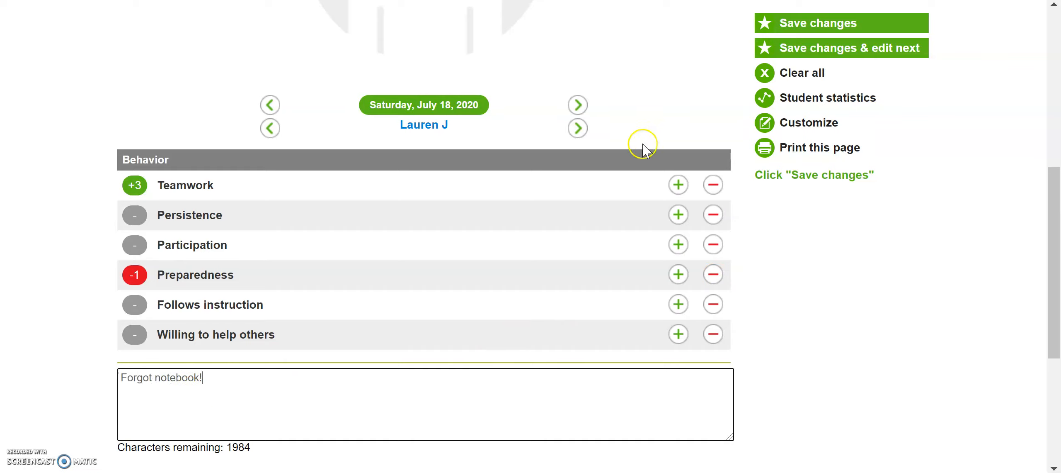
{"action": "left_click", "coordinate": [808, 33]}
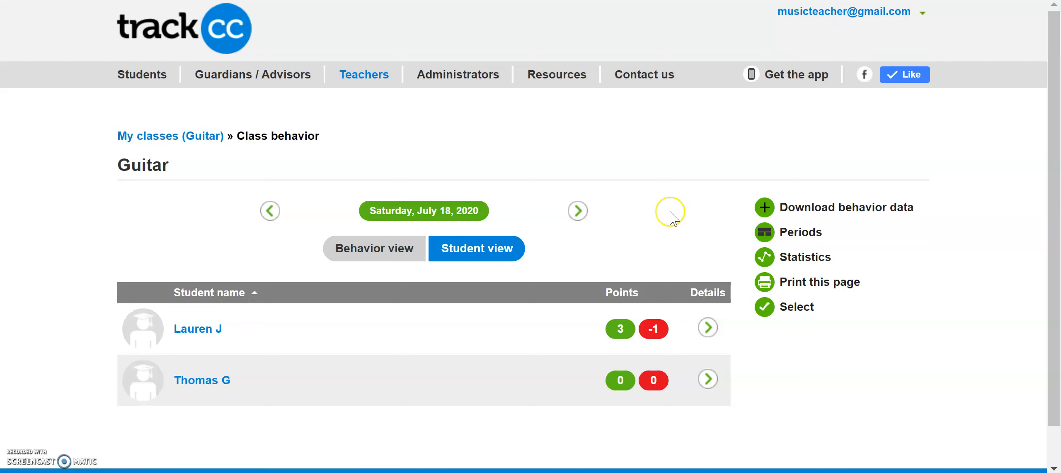
Check the Guitar behavior points, then return to the class list and open the Guitar grading page
{"action": "scroll", "coordinate": [607, 280], "scroll_direction": "down", "scroll_amount": 1}
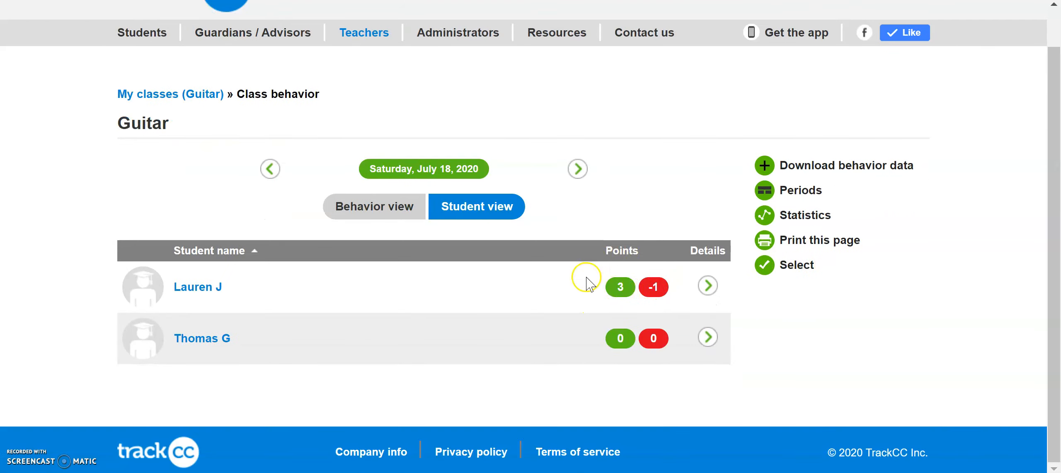
{"action": "scroll", "coordinate": [628, 203], "scroll_direction": "up", "scroll_amount": 1}
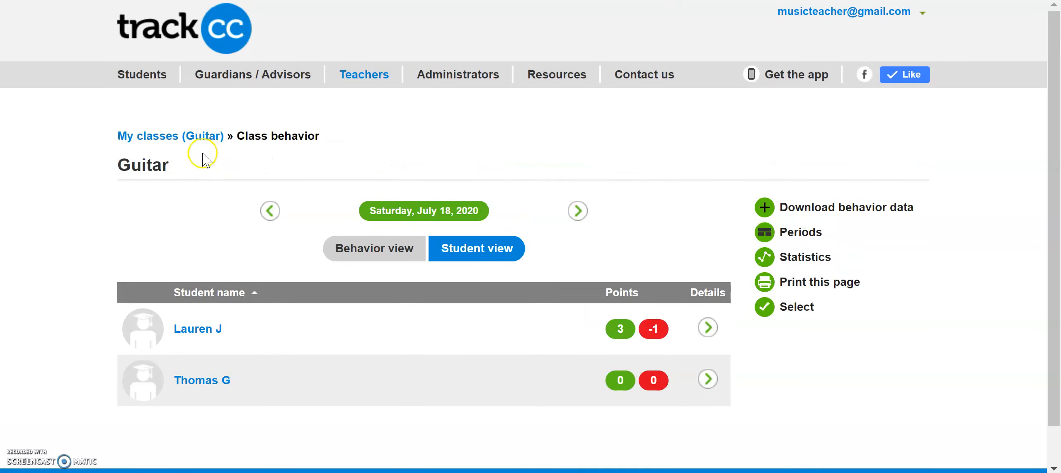
{"action": "left_click", "coordinate": [194, 143]}
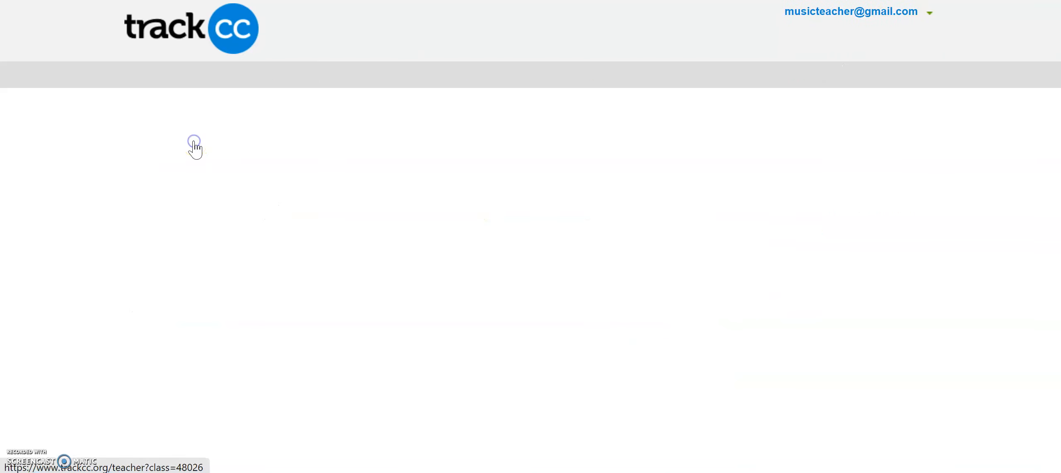
{"action": "scroll", "coordinate": [409, 303], "scroll_direction": "down", "scroll_amount": 7}
{"action": "scroll", "coordinate": [411, 304], "scroll_direction": "down", "scroll_amount": 4}
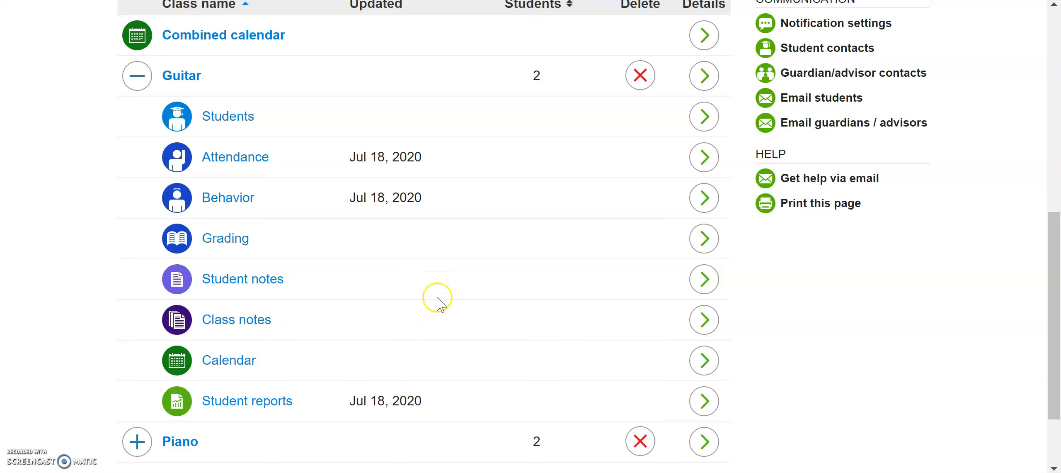
{"action": "left_click", "coordinate": [708, 239]}
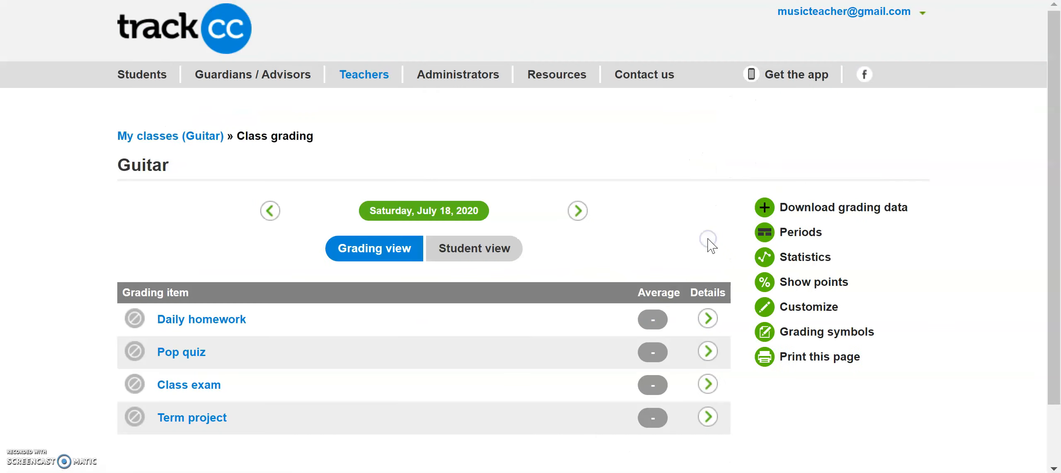
{"action": "scroll", "coordinate": [709, 245], "scroll_direction": "down", "scroll_amount": 2}
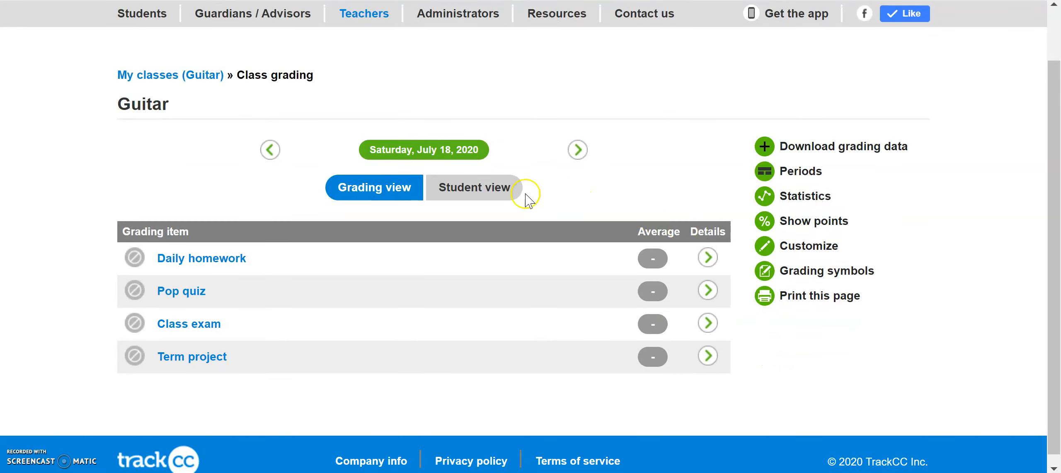
Compare the Guitar grading page's grading view and student view, finishing in the student view
{"action": "left_click", "coordinate": [482, 200]}
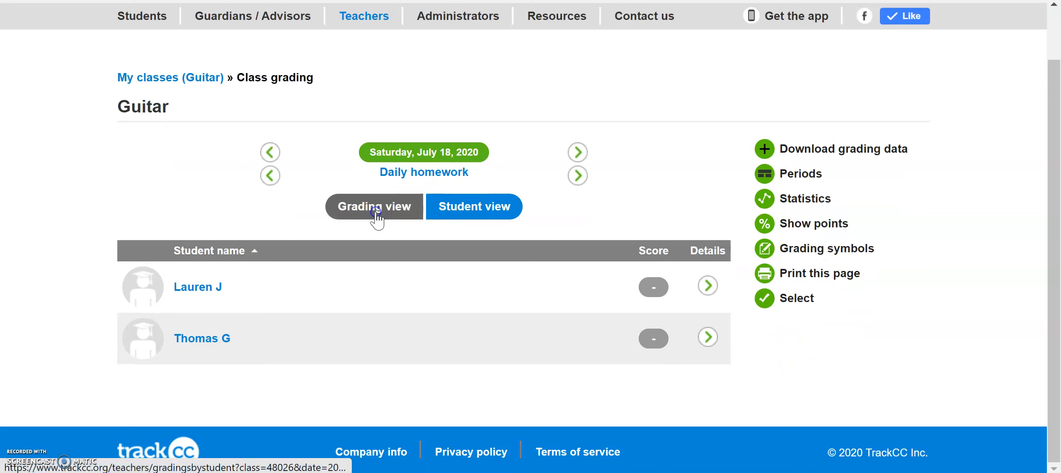
{"action": "left_click", "coordinate": [376, 212]}
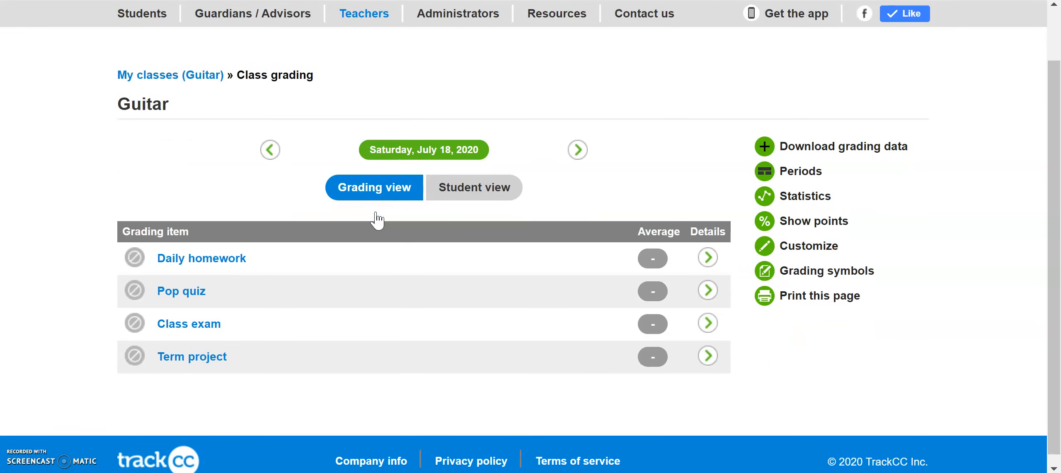
{"action": "left_click", "coordinate": [476, 192]}
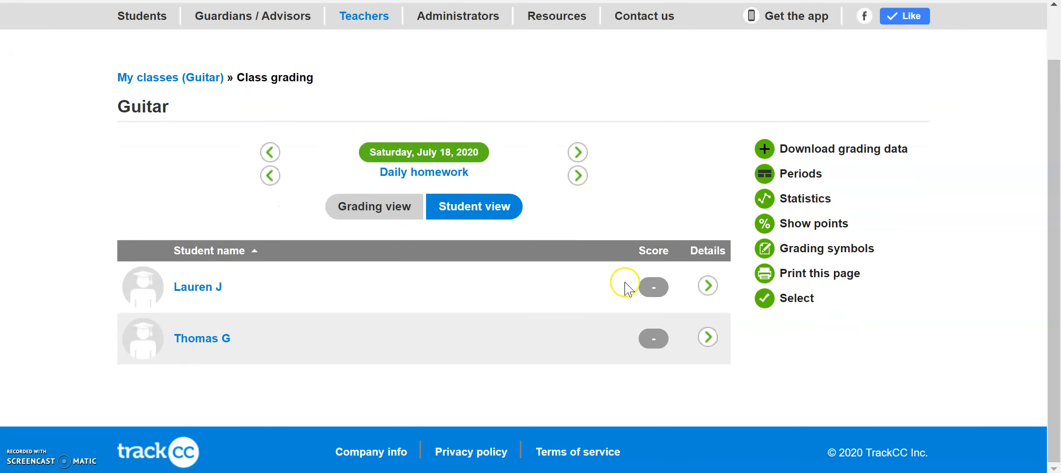
Enter 90% for the first Guitar student's Daily homework, save it, and switch back to the grading view
{"action": "left_click", "coordinate": [708, 285]}
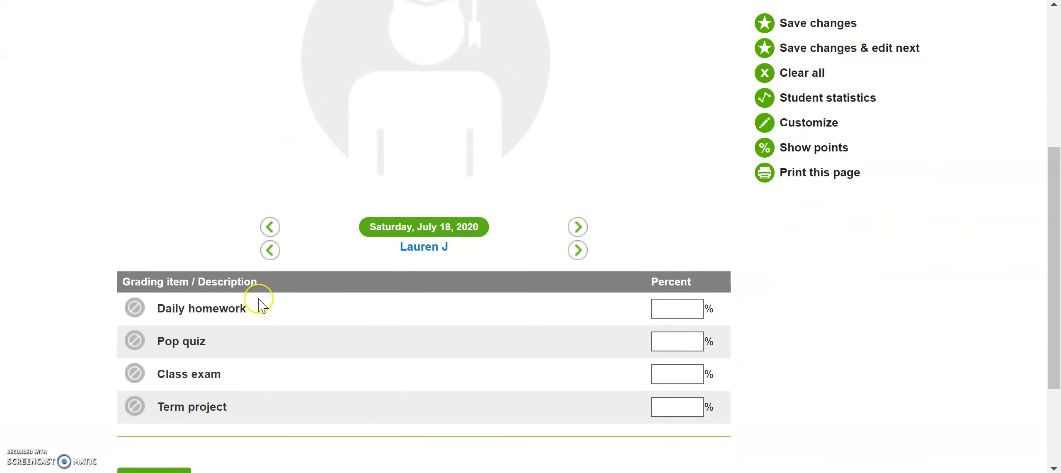
{"action": "left_click", "coordinate": [671, 311]}
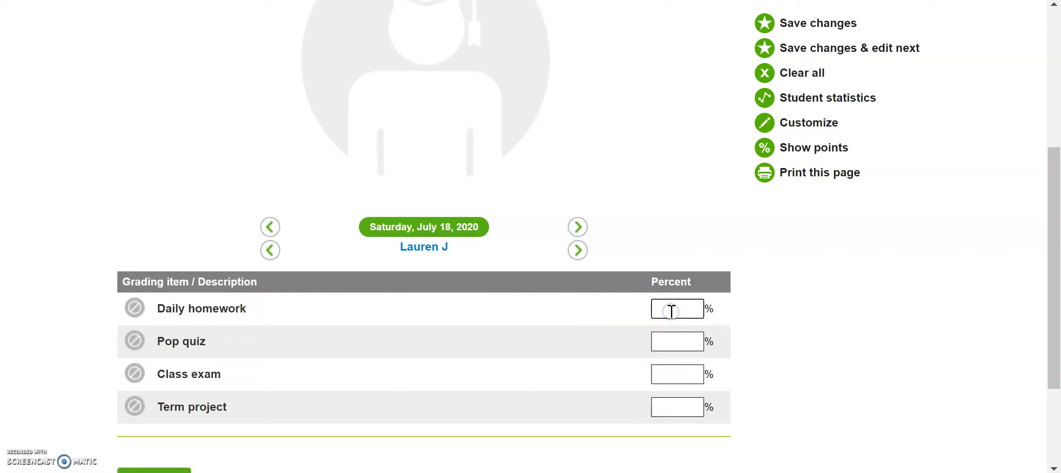
{"action": "type", "text": "90"}
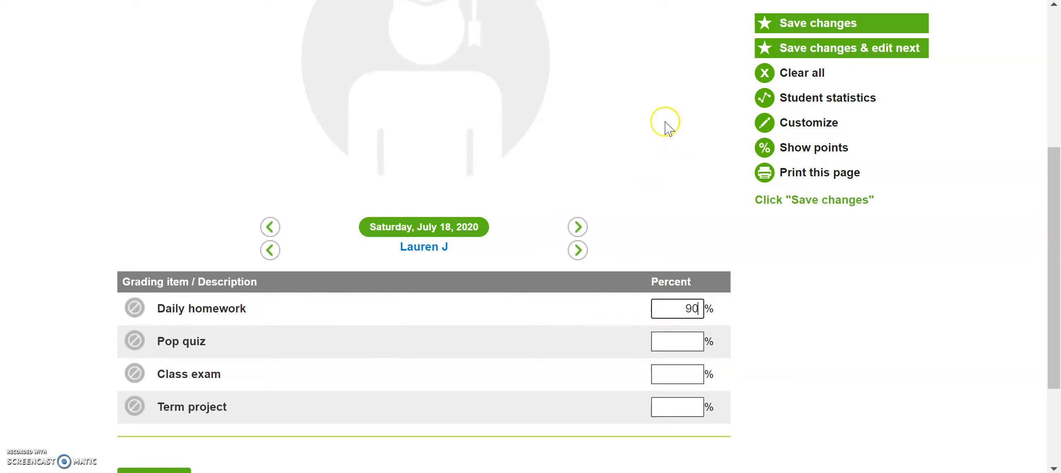
{"action": "left_click", "coordinate": [772, 26]}
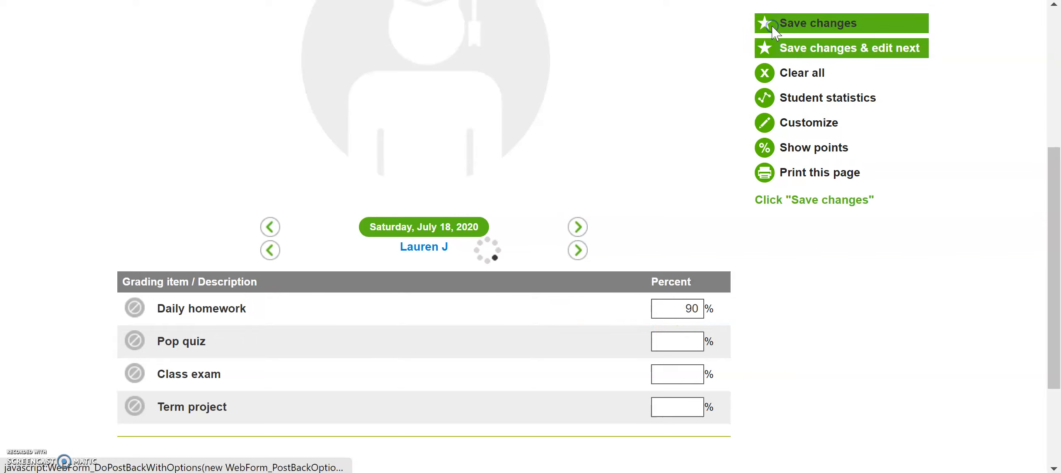
{"action": "scroll", "coordinate": [654, 277], "scroll_direction": "down", "scroll_amount": 2}
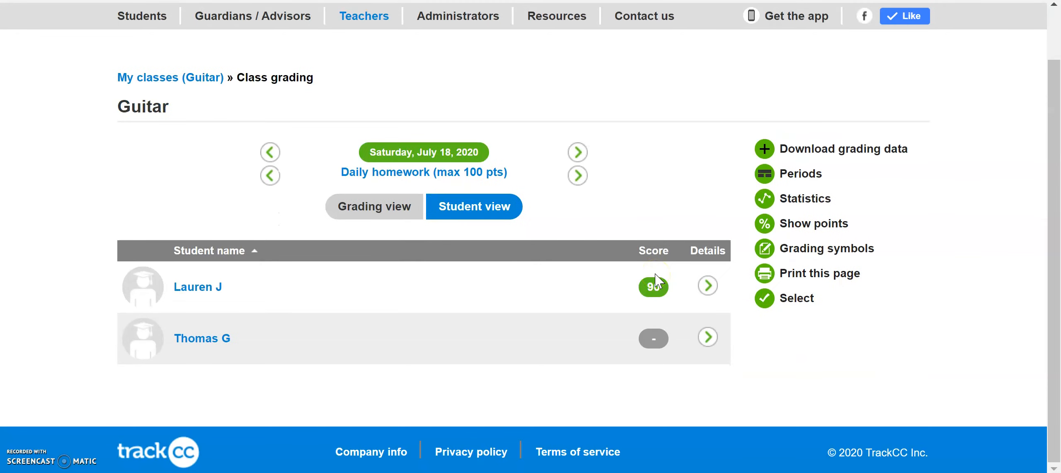
{"action": "left_click", "coordinate": [368, 217]}
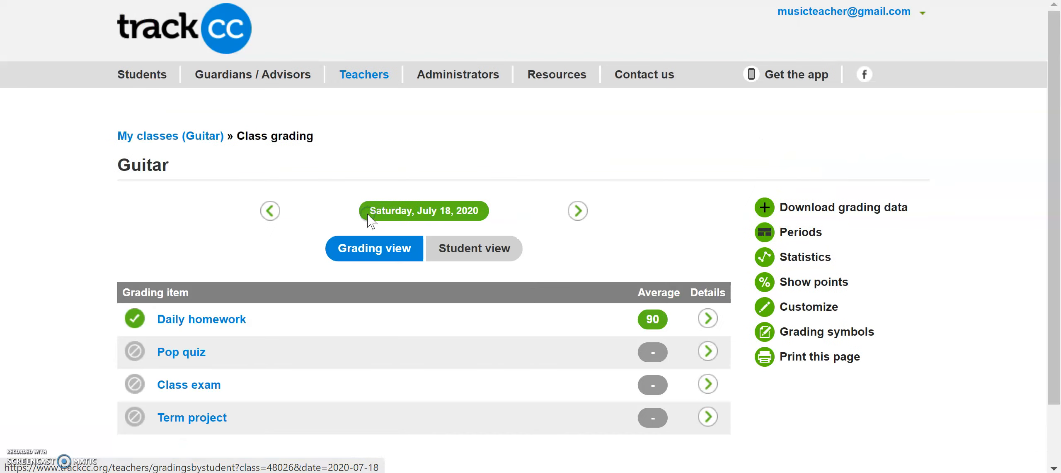
Open the Guitar class's Daily homework item, add the description "Note Homework", give the second student 85%, and save the changes
{"action": "scroll", "coordinate": [395, 306], "scroll_direction": "down", "scroll_amount": 2}
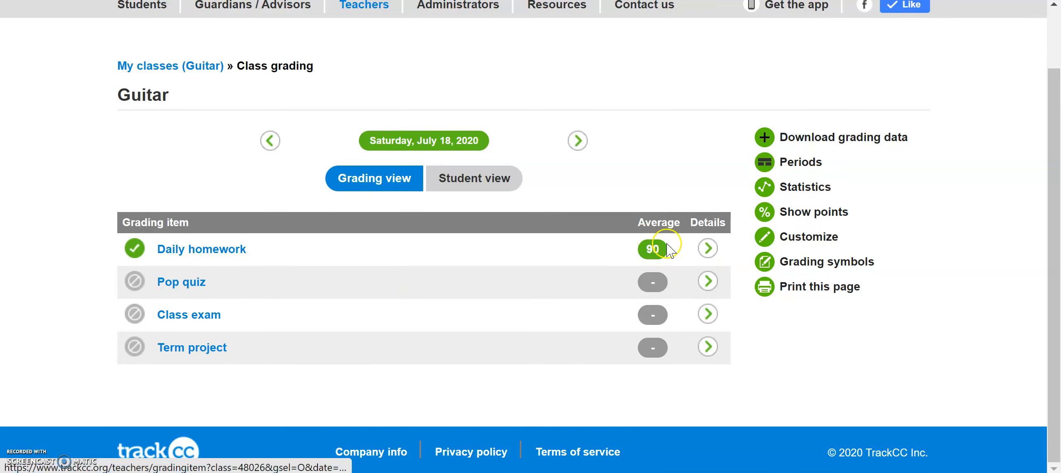
{"action": "left_click", "coordinate": [709, 249]}
{"action": "scroll", "coordinate": [703, 272], "scroll_direction": "down", "scroll_amount": 2}
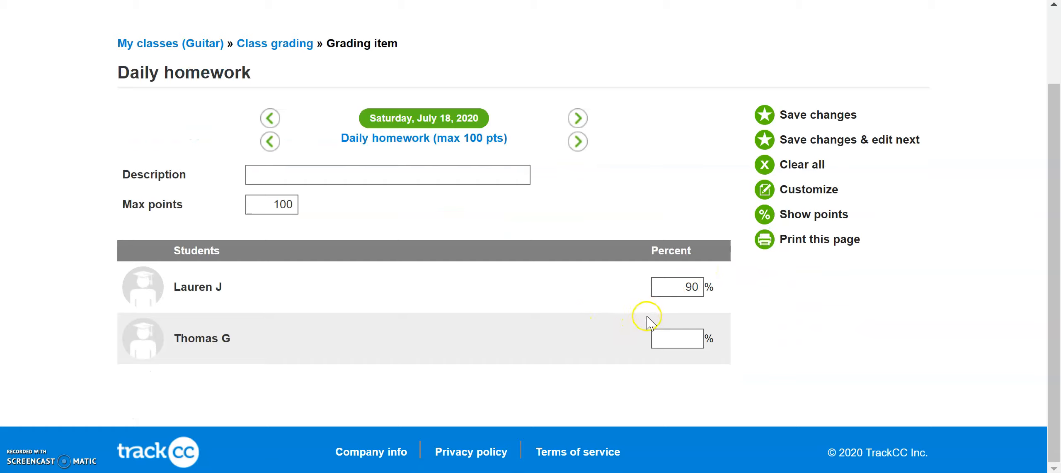
{"action": "left_click", "coordinate": [433, 178]}
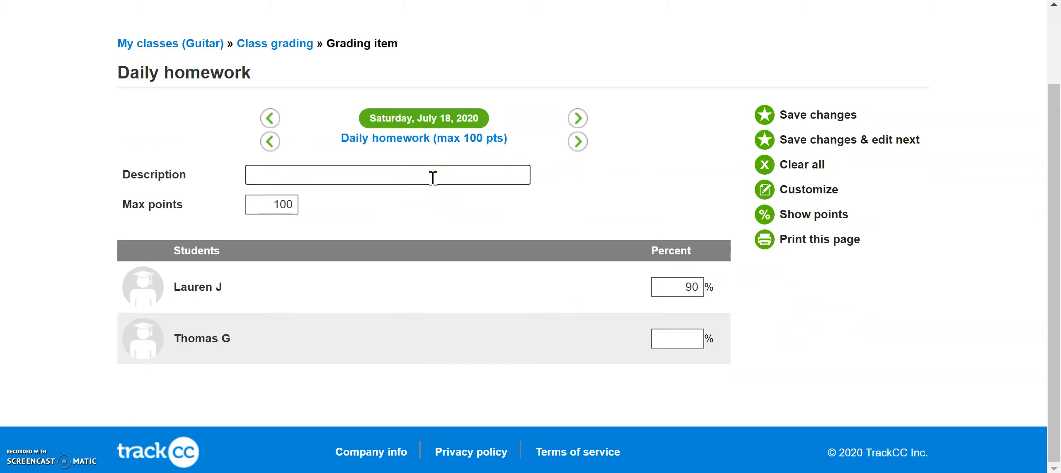
{"action": "type", "text": "Note Homework"}
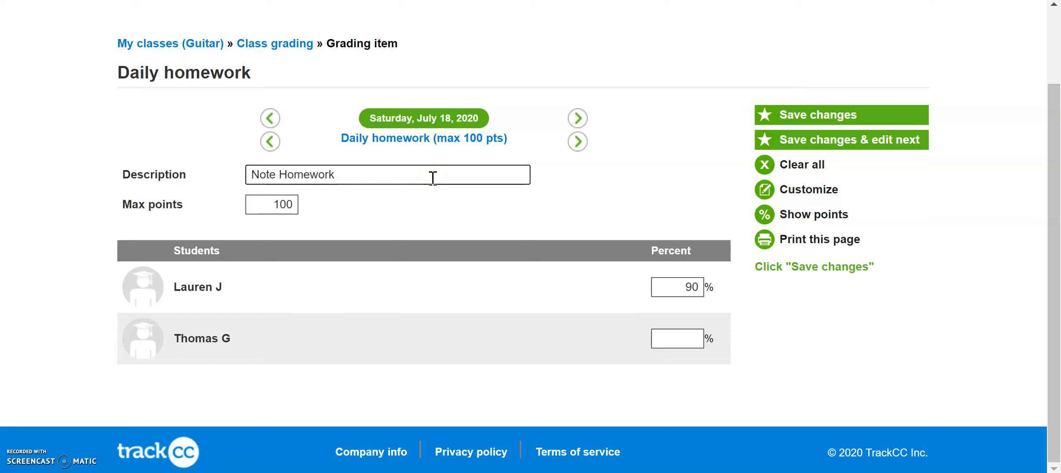
{"action": "left_click", "coordinate": [704, 378]}
{"action": "left_click", "coordinate": [676, 349]}
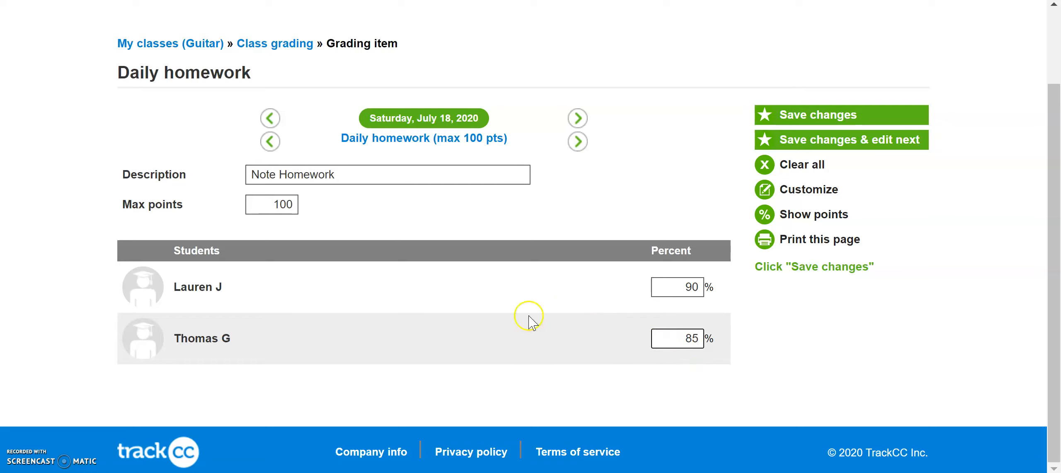
{"action": "left_click", "coordinate": [786, 116]}
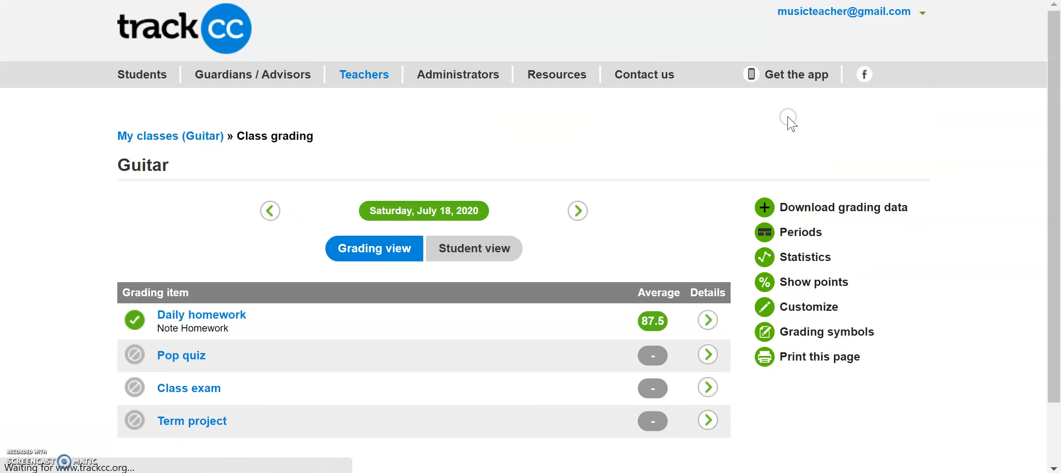
Compare the updated Guitar grades in the student view and the grading view, finishing in the student view
{"action": "left_click", "coordinate": [471, 248]}
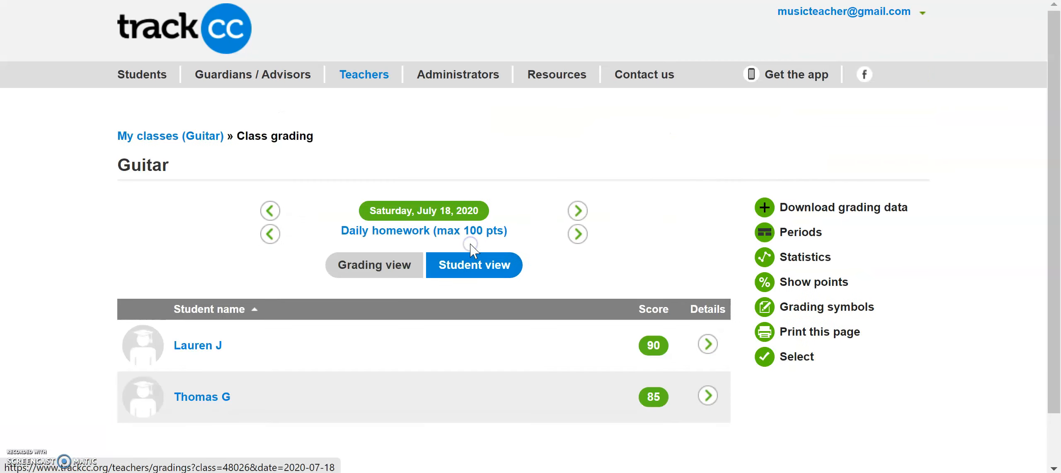
{"action": "left_click", "coordinate": [399, 267]}
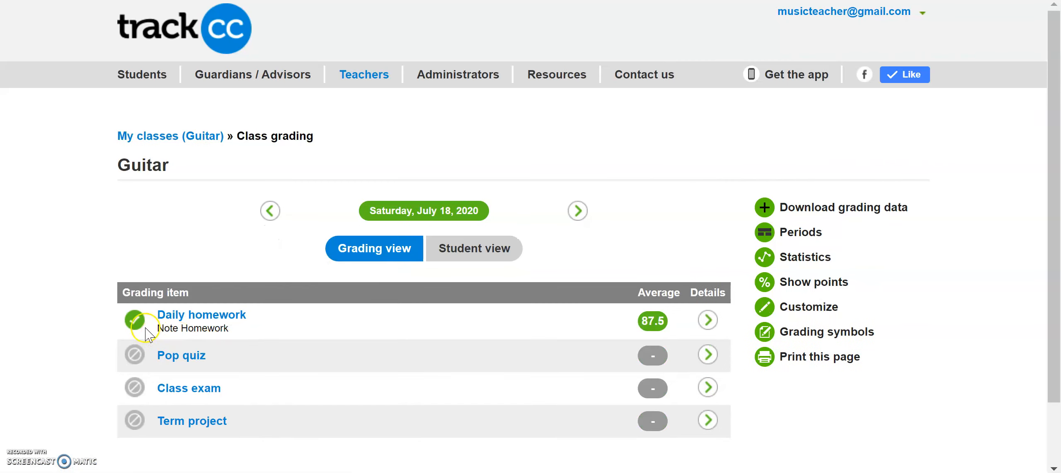
{"action": "left_click", "coordinate": [466, 249]}
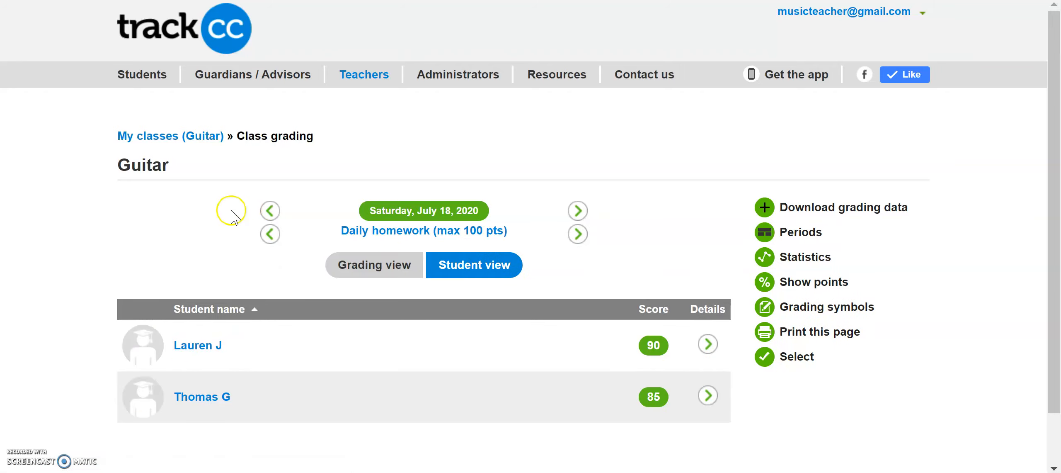
Return to the class list, reopen the Guitar grading page, and review its grading items in the grading view
{"action": "left_click", "coordinate": [181, 141]}
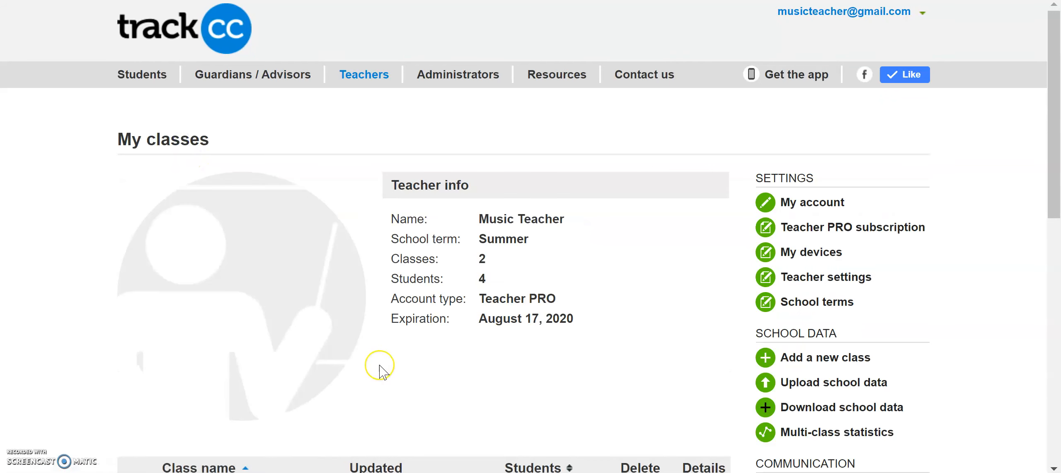
{"action": "scroll", "coordinate": [379, 368], "scroll_direction": "down", "scroll_amount": 5}
{"action": "scroll", "coordinate": [380, 366], "scroll_direction": "down", "scroll_amount": 5}
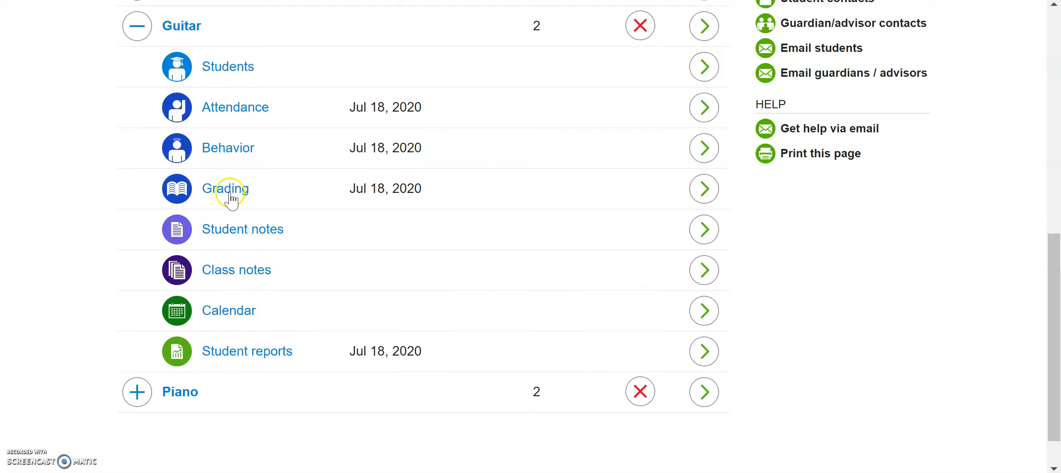
{"action": "left_click", "coordinate": [702, 195]}
{"action": "scroll", "coordinate": [602, 286], "scroll_direction": "down", "scroll_amount": 2}
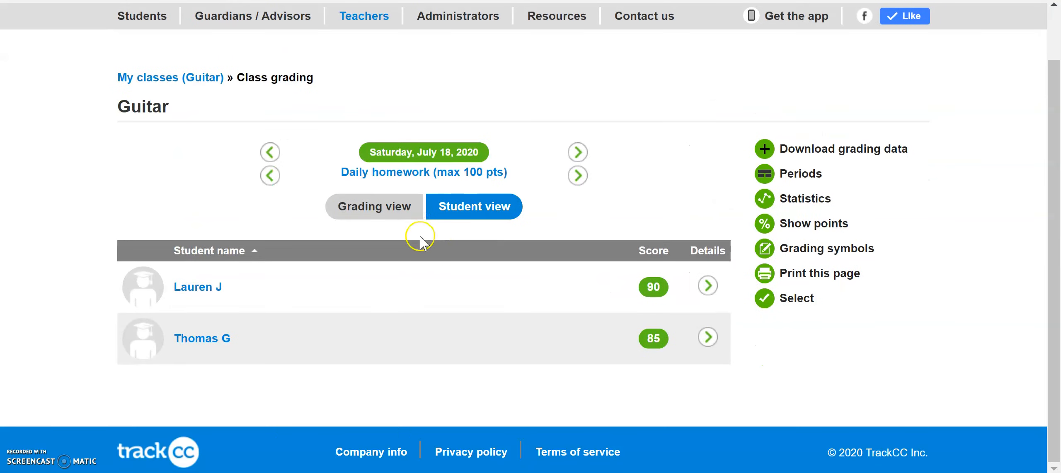
{"action": "left_click", "coordinate": [392, 214]}
{"action": "scroll", "coordinate": [580, 249], "scroll_direction": "down", "scroll_amount": 2}
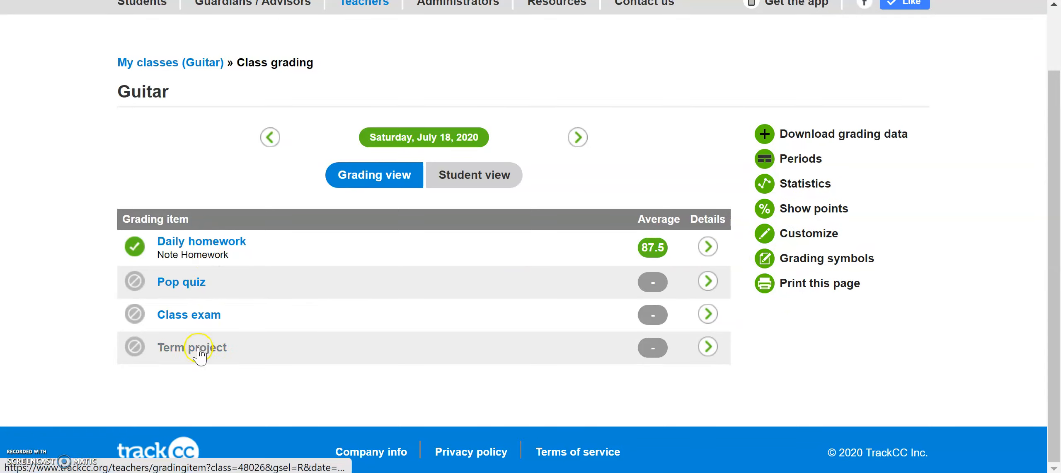
{"action": "scroll", "coordinate": [216, 170], "scroll_direction": "up", "scroll_amount": 2}
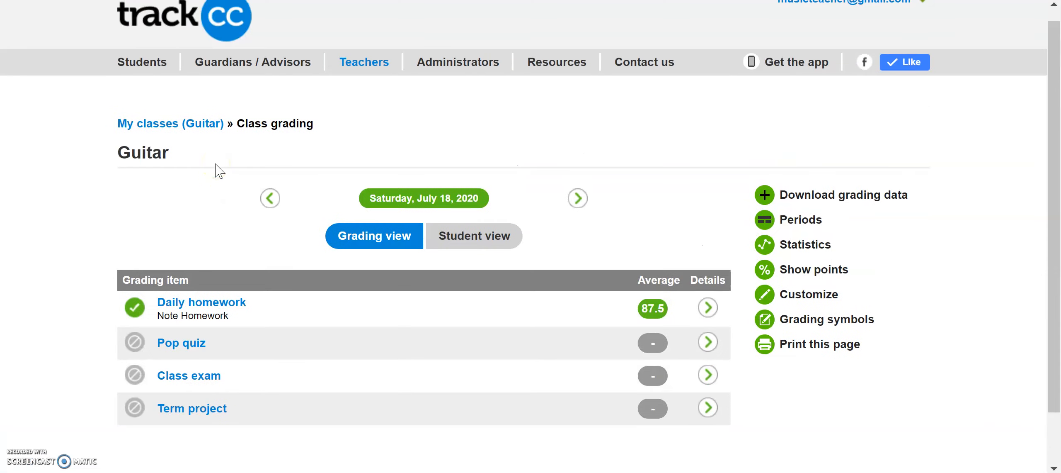
From the class list, open the second Guitar student's notes, add "Nice work today!", and save the changes
{"action": "left_click", "coordinate": [182, 129]}
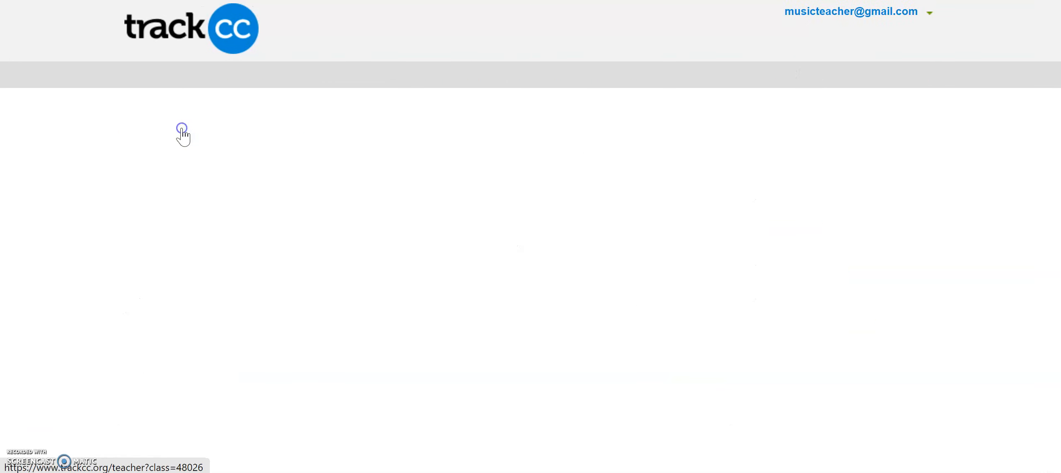
{"action": "scroll", "coordinate": [261, 265], "scroll_direction": "down", "scroll_amount": 10}
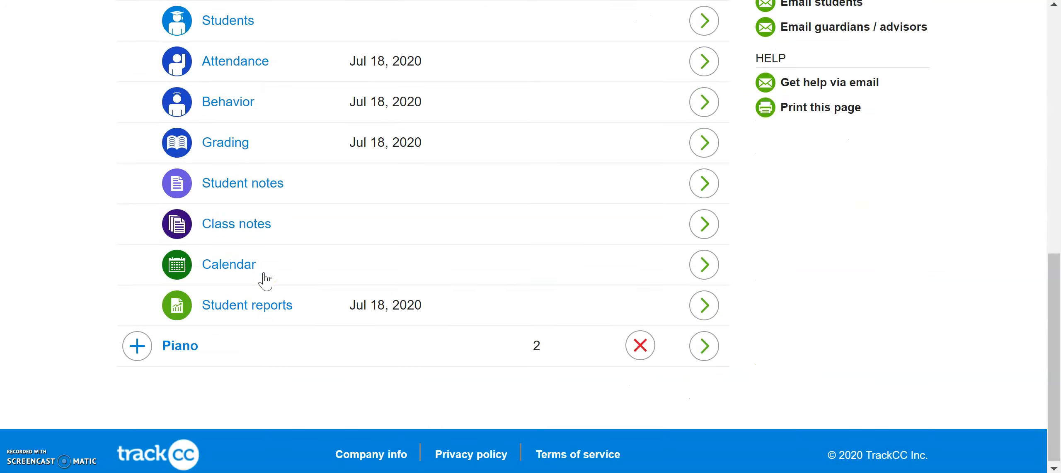
{"action": "scroll", "coordinate": [266, 281], "scroll_direction": "up", "scroll_amount": 2}
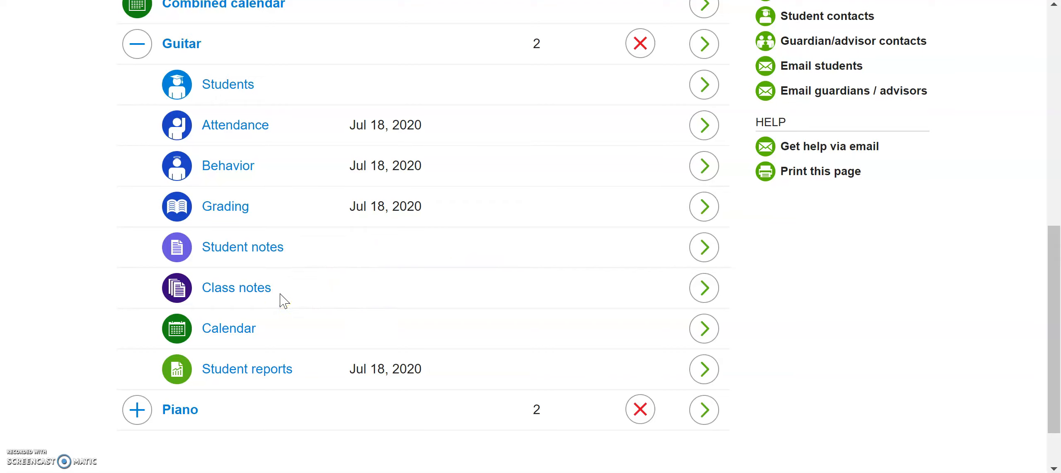
{"action": "left_click", "coordinate": [700, 248]}
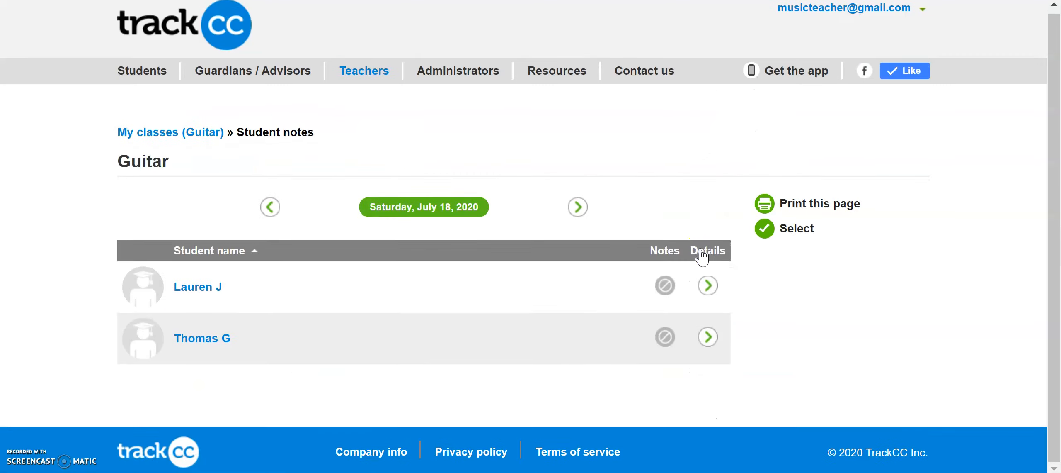
{"action": "left_click", "coordinate": [709, 338]}
{"action": "scroll", "coordinate": [707, 344], "scroll_direction": "down", "scroll_amount": 5}
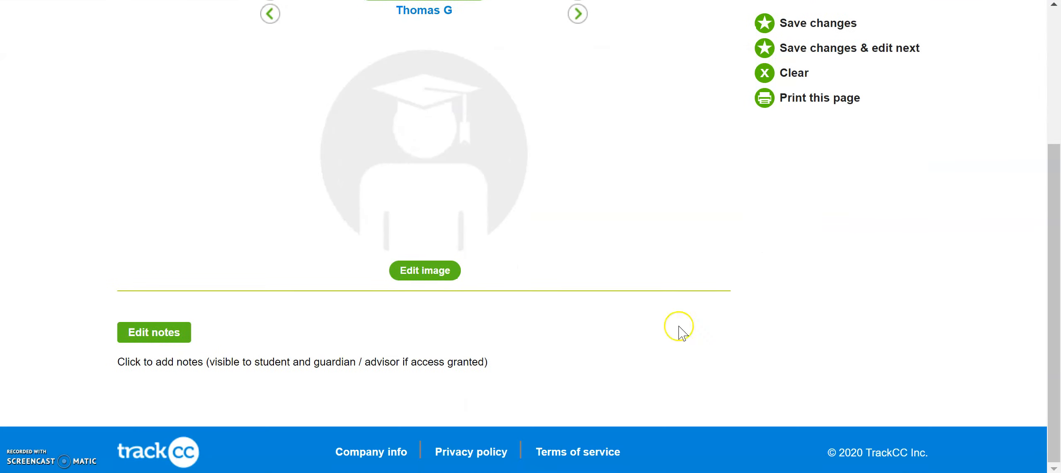
{"action": "left_click", "coordinate": [162, 330]}
{"action": "type", "text": "Nice work today!"}
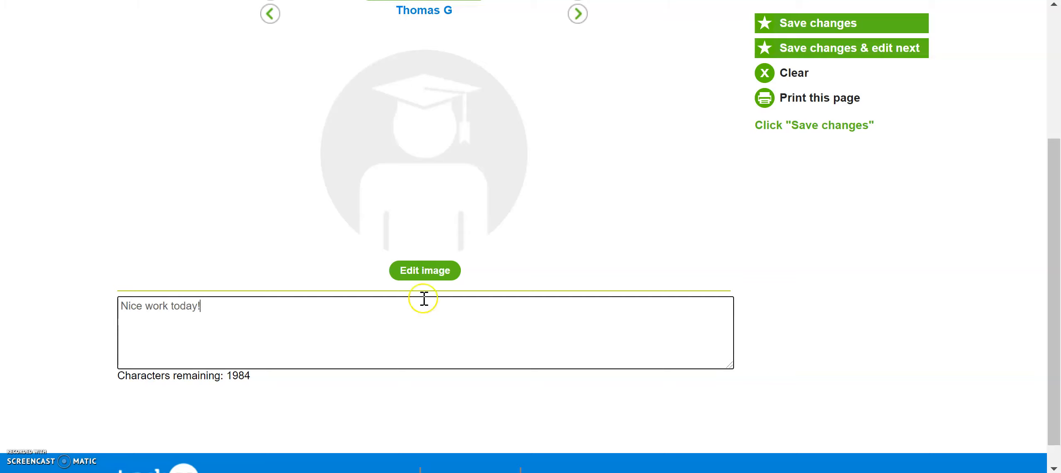
{"action": "left_click", "coordinate": [808, 26]}
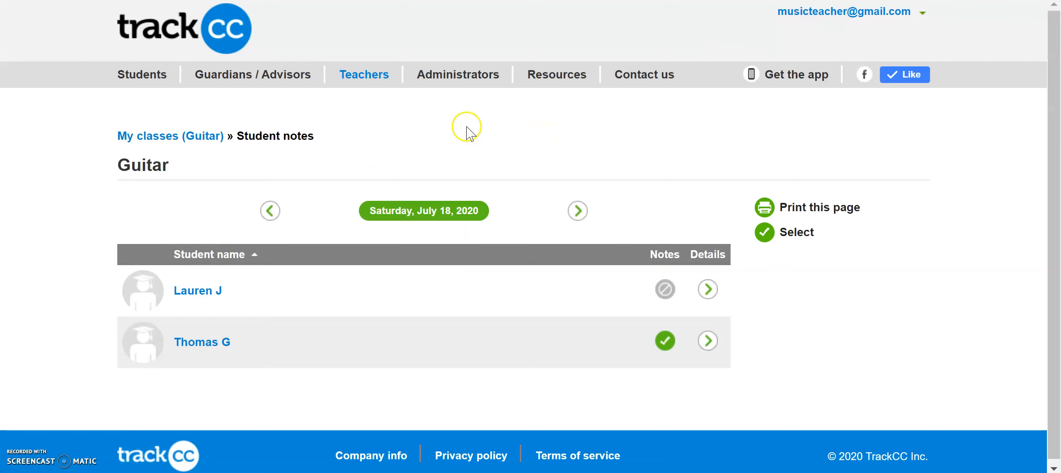
Return to the class list, open the Guitar class notes, add "Bring notebooks tomorrow!", and save the changes
{"action": "left_click", "coordinate": [193, 141]}
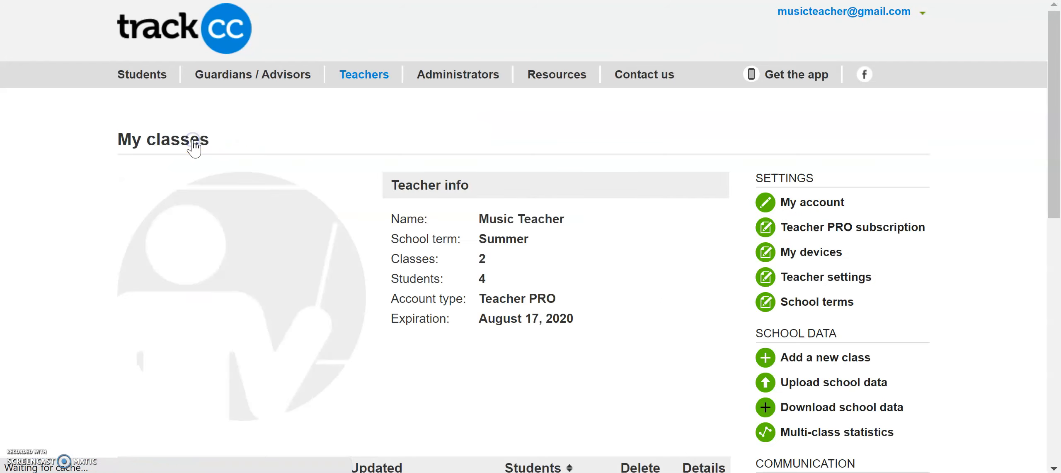
{"action": "scroll", "coordinate": [274, 290], "scroll_direction": "down", "scroll_amount": 5}
{"action": "scroll", "coordinate": [273, 290], "scroll_direction": "down", "scroll_amount": 6}
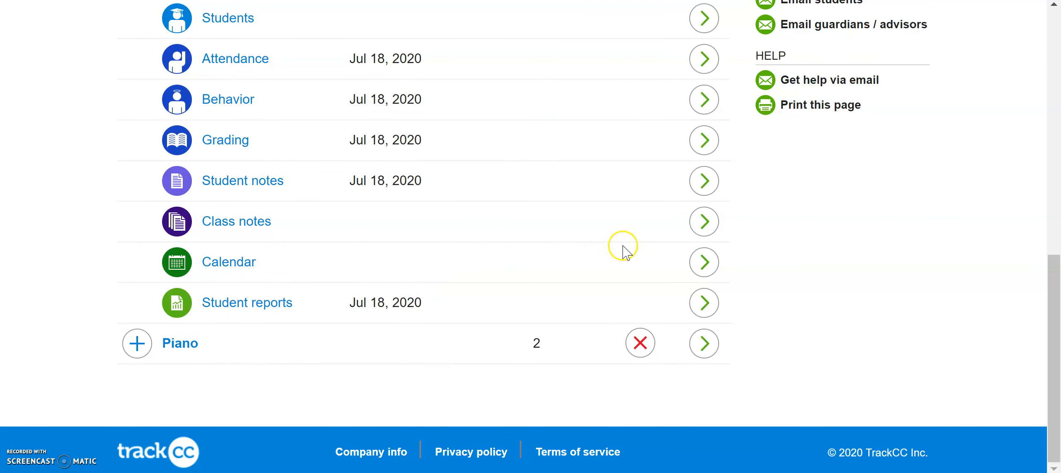
{"action": "left_click", "coordinate": [703, 222]}
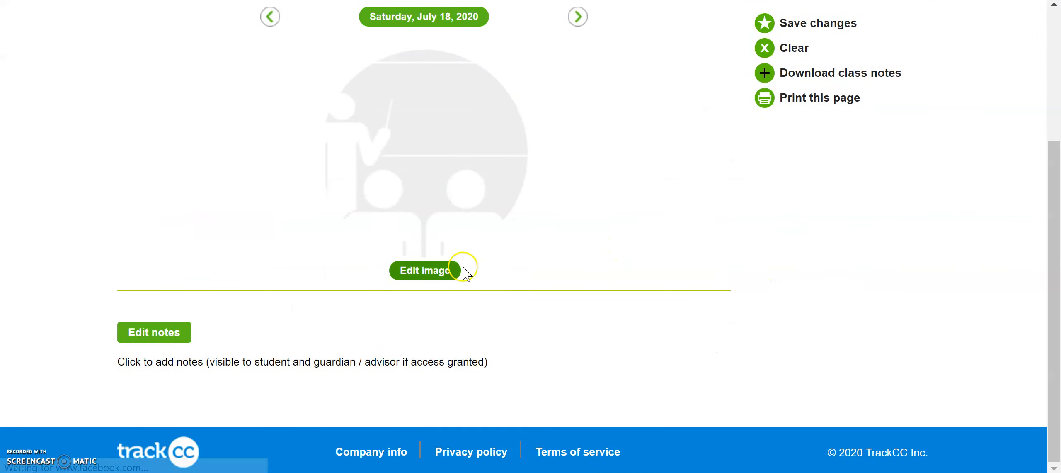
{"action": "left_click", "coordinate": [188, 331]}
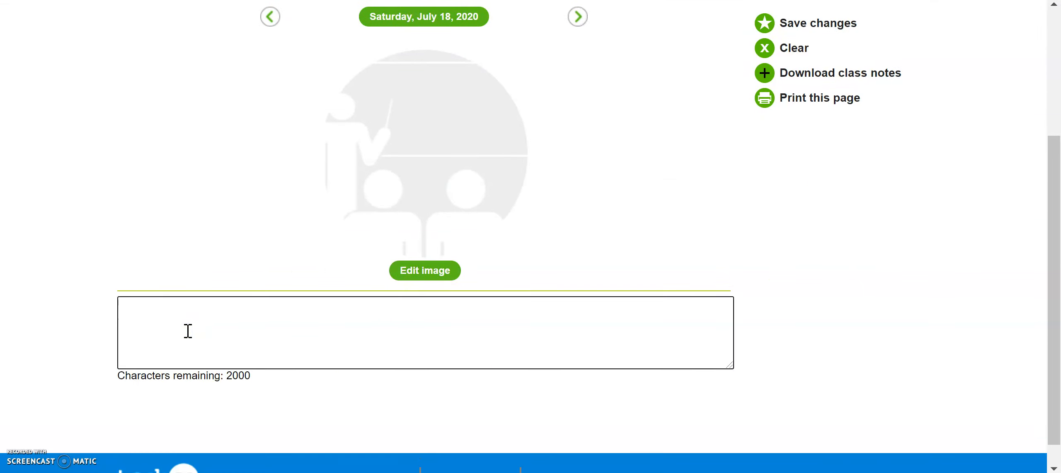
{"action": "type", "text": "Bring note"}
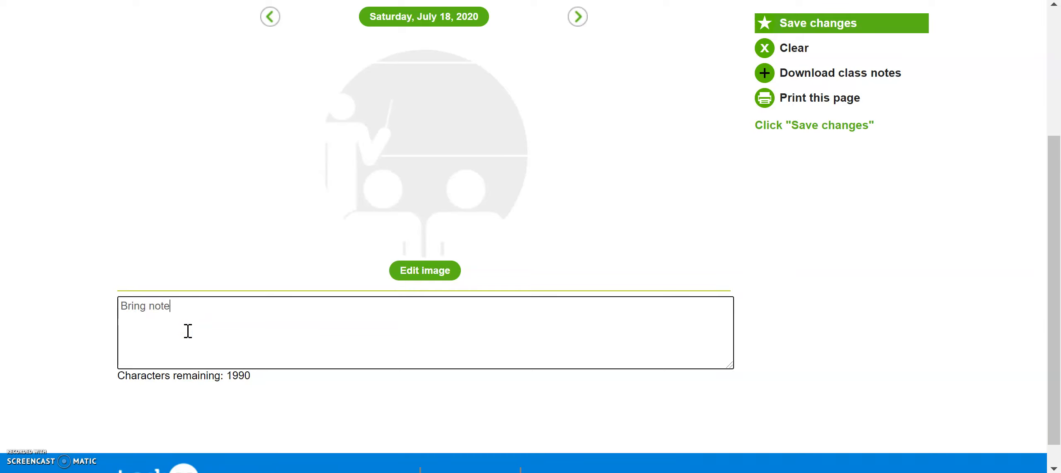
{"action": "type", "text": "books tomorrow!"}
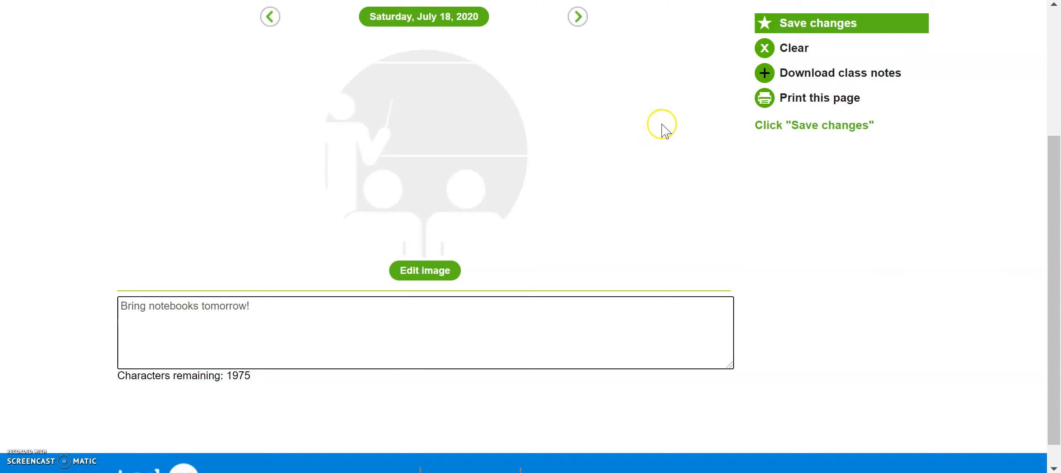
{"action": "left_click", "coordinate": [800, 28]}
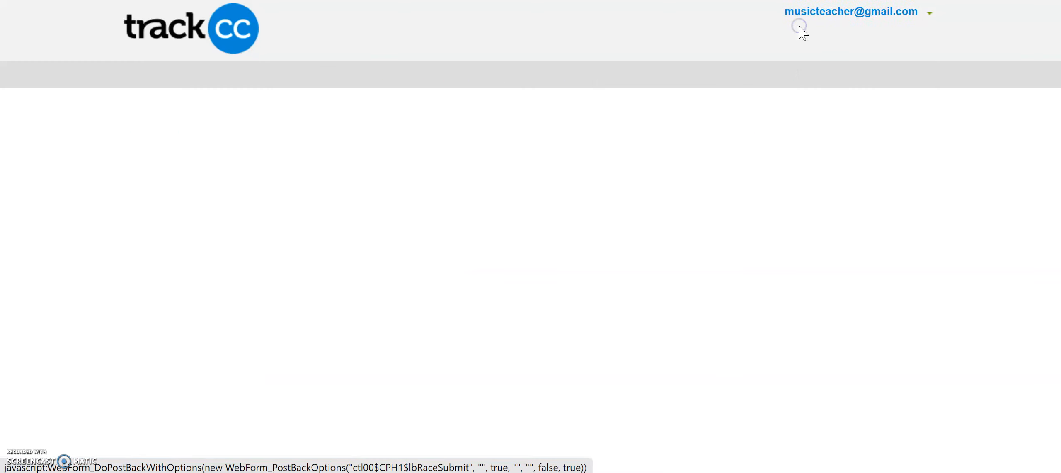
Review the Guitar class's sections in the class list, then expand the Piano class to examine its sections
{"action": "scroll", "coordinate": [534, 240], "scroll_direction": "down", "scroll_amount": 10}
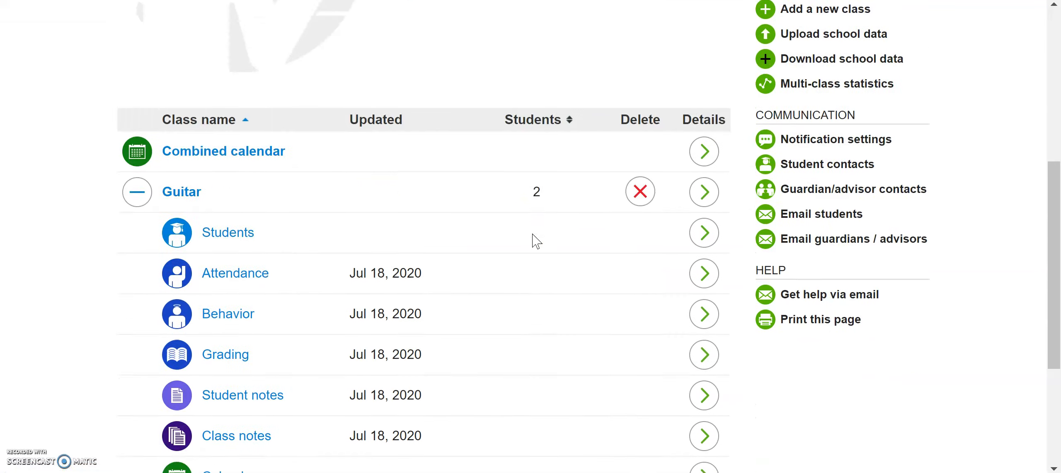
{"action": "scroll", "coordinate": [257, 247], "scroll_direction": "up", "scroll_amount": 1}
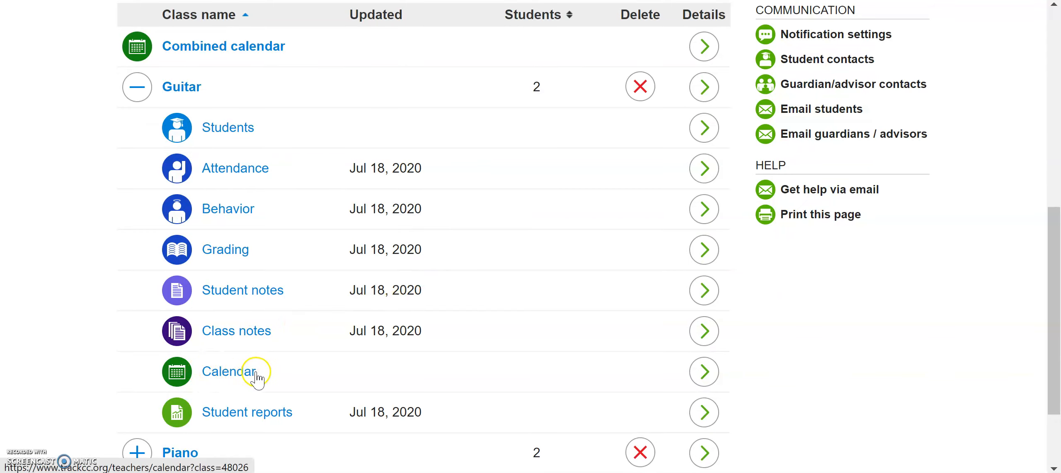
{"action": "scroll", "coordinate": [403, 278], "scroll_direction": "down", "scroll_amount": 2}
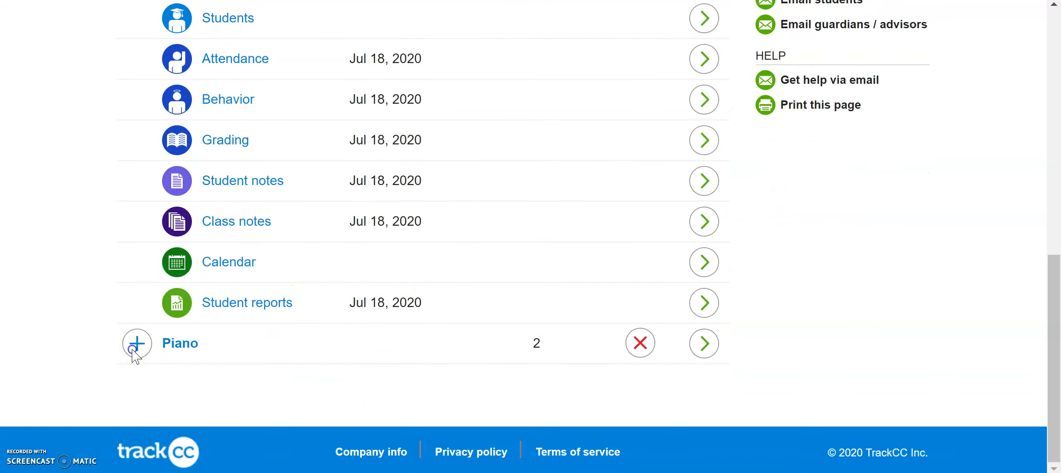
{"action": "left_click", "coordinate": [136, 345]}
{"action": "scroll", "coordinate": [133, 351], "scroll_direction": "down", "scroll_amount": 5}
{"action": "scroll", "coordinate": [136, 356], "scroll_direction": "down", "scroll_amount": 2}
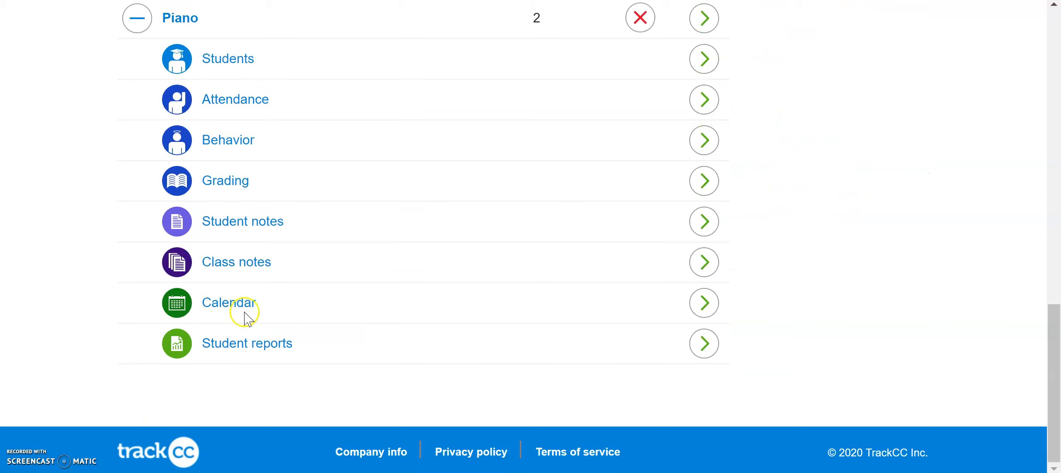
Open the combined calendar for all classes from the class list
{"action": "scroll", "coordinate": [258, 307], "scroll_direction": "up", "scroll_amount": 10}
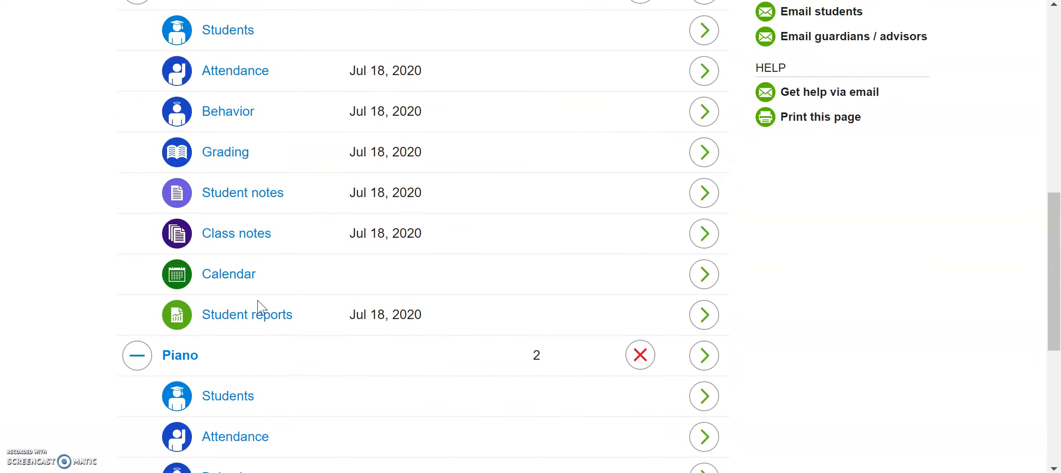
{"action": "scroll", "coordinate": [261, 307], "scroll_direction": "up", "scroll_amount": 3}
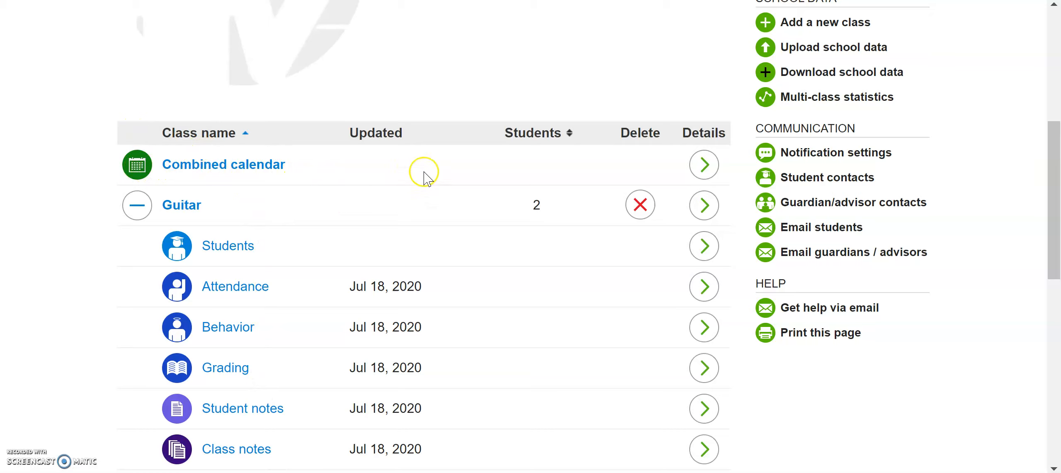
{"action": "left_click", "coordinate": [705, 165]}
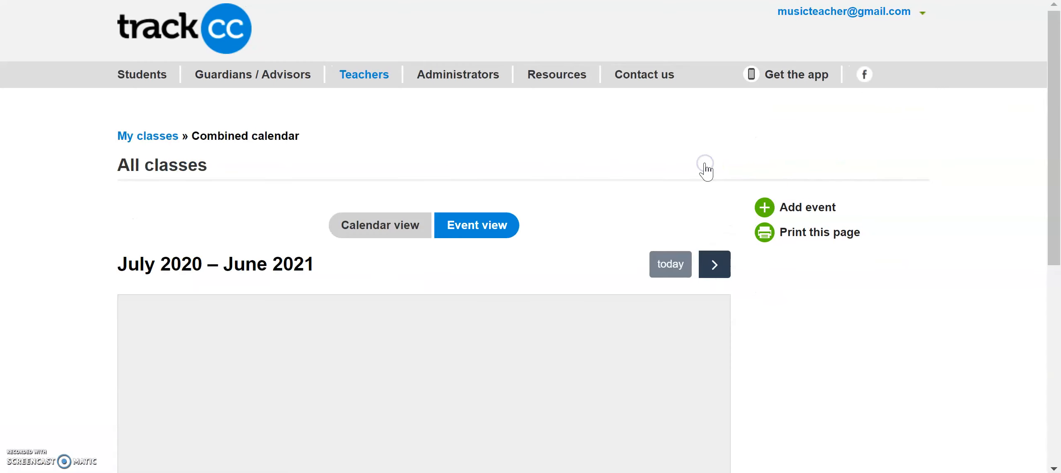
Examine the combined calendar as a monthly calendar, then return it to the event view
{"action": "scroll", "coordinate": [706, 170], "scroll_direction": "down", "scroll_amount": 4}
{"action": "scroll", "coordinate": [707, 170], "scroll_direction": "up", "scroll_amount": 1}
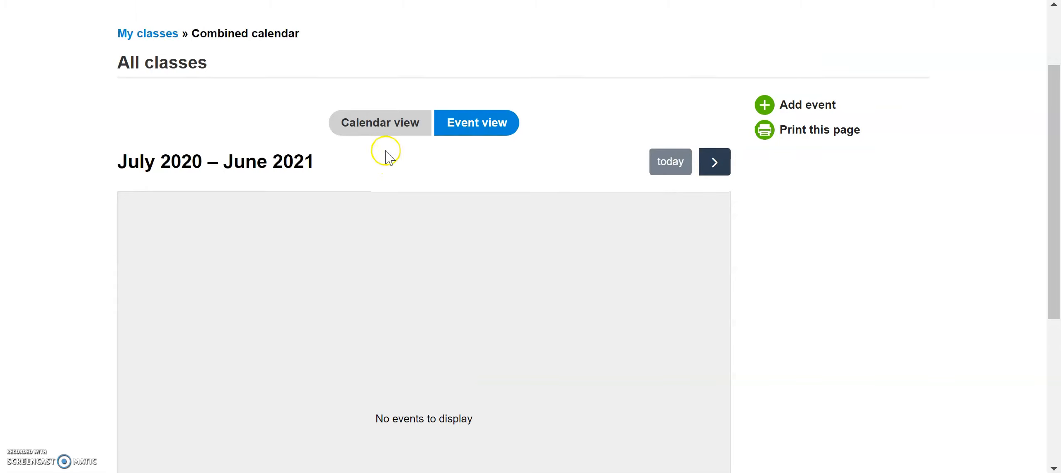
{"action": "left_click", "coordinate": [380, 125]}
{"action": "scroll", "coordinate": [438, 241], "scroll_direction": "down", "scroll_amount": 3}
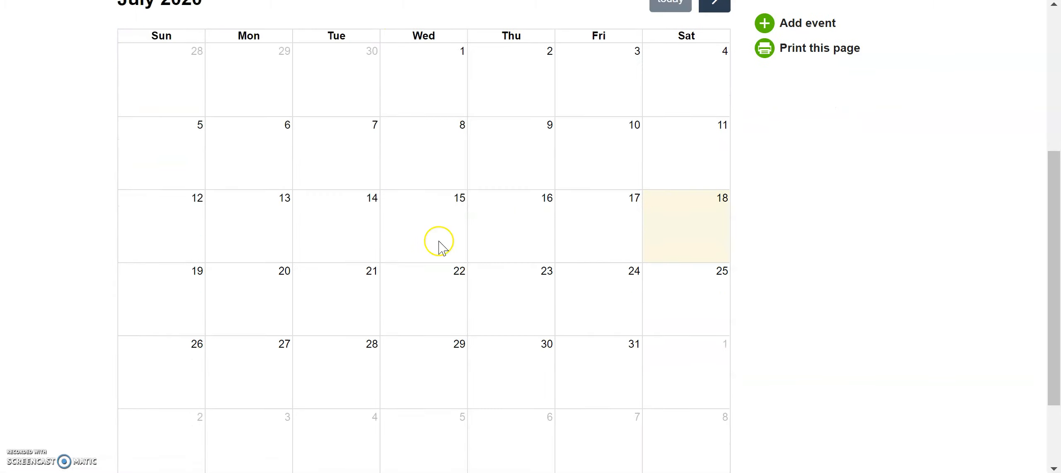
{"action": "scroll", "coordinate": [439, 248], "scroll_direction": "up", "scroll_amount": 1}
{"action": "scroll", "coordinate": [450, 124], "scroll_direction": "up", "scroll_amount": 1}
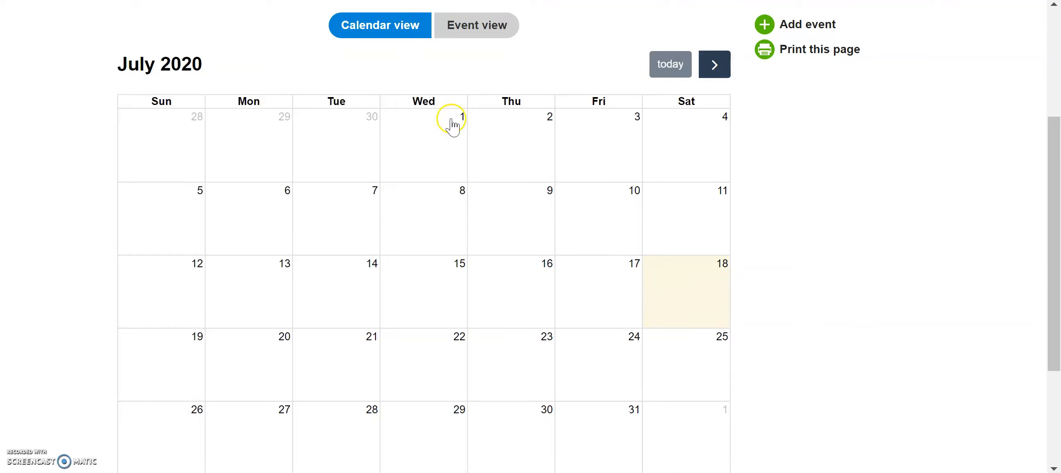
{"action": "left_click", "coordinate": [481, 41]}
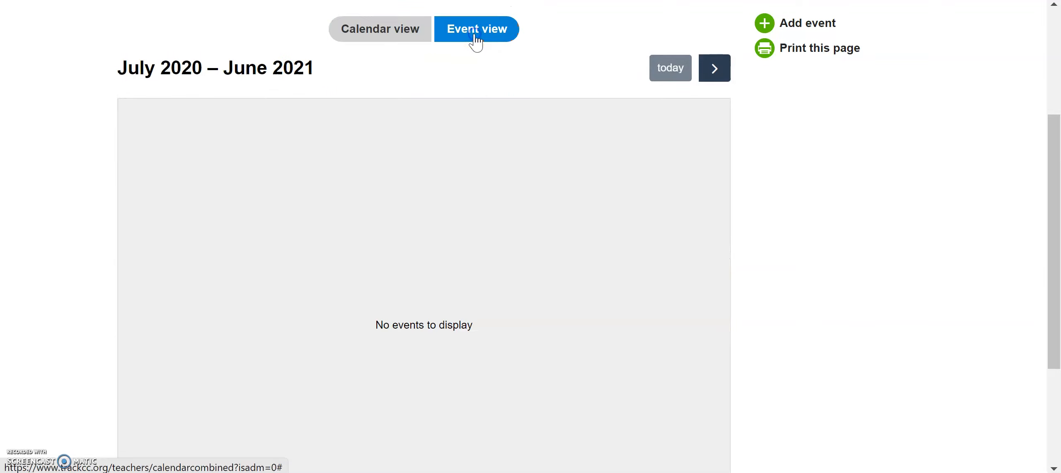
{"action": "scroll", "coordinate": [508, 81], "scroll_direction": "up", "scroll_amount": 1}
{"action": "scroll", "coordinate": [510, 83], "scroll_direction": "up", "scroll_amount": 1}
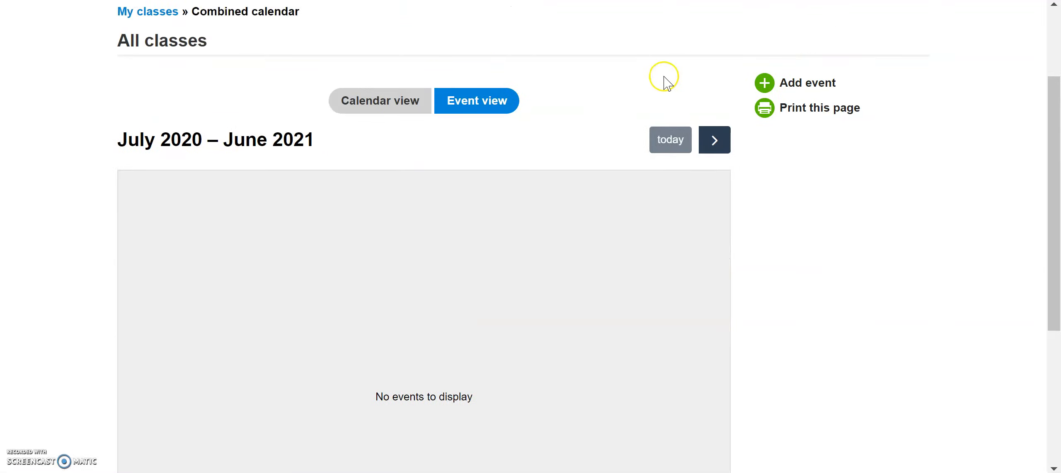
Start a new combined calendar event titled "Combined Music Class" and assign it to all classes
{"action": "left_click", "coordinate": [783, 84]}
{"action": "scroll", "coordinate": [591, 212], "scroll_direction": "down", "scroll_amount": 5}
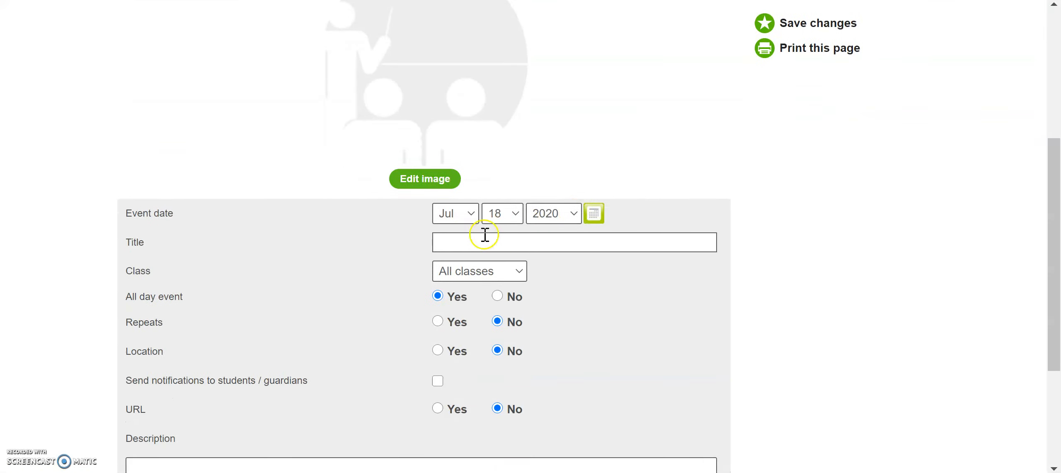
{"action": "left_click", "coordinate": [463, 241]}
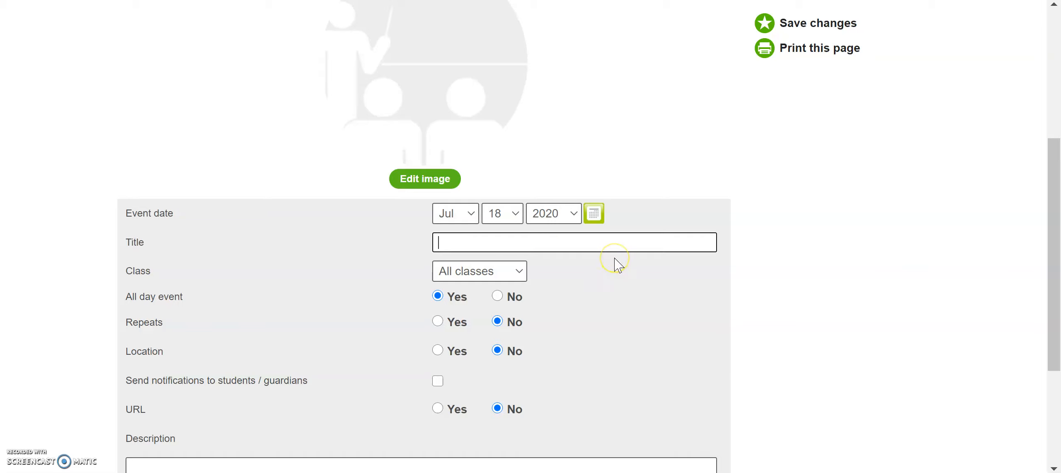
{"action": "type", "text": "Combined Music Cla"}
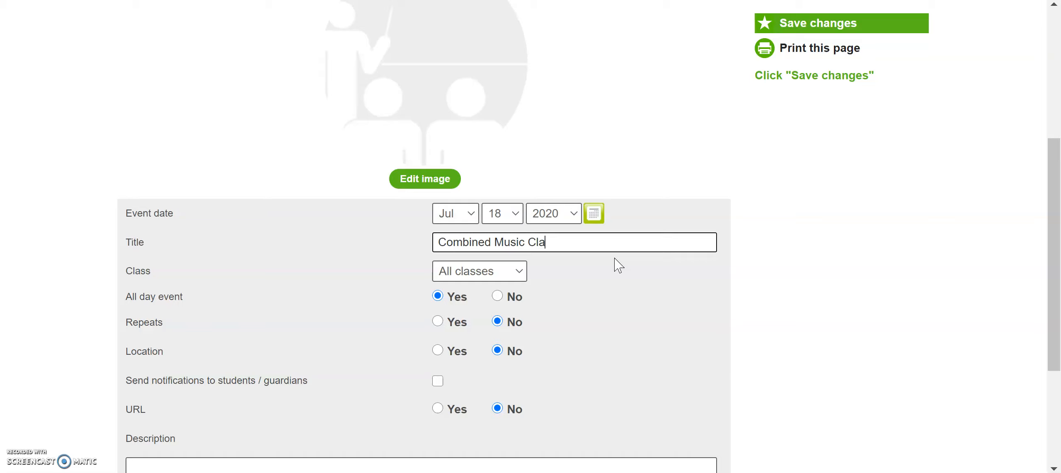
{"action": "left_click", "coordinate": [521, 272]}
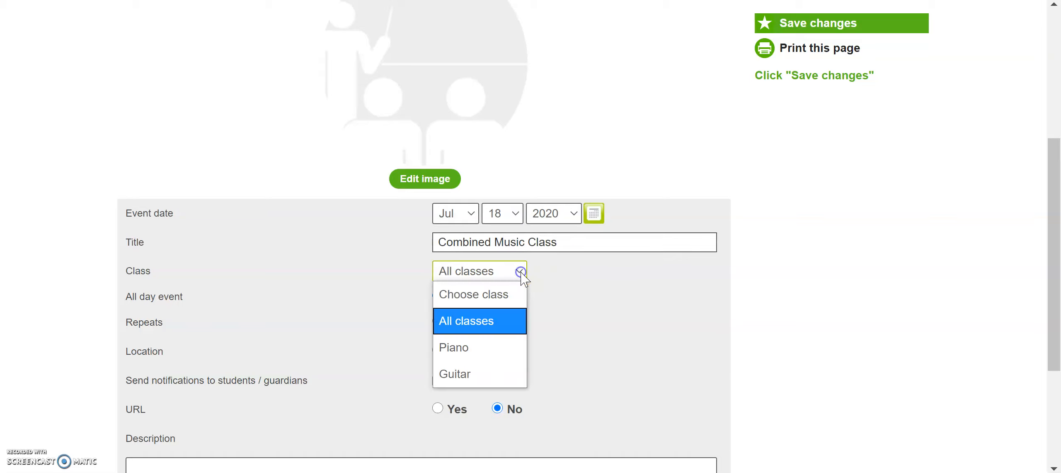
{"action": "left_click", "coordinate": [481, 323]}
{"action": "scroll", "coordinate": [584, 296], "scroll_direction": "down", "scroll_amount": 1}
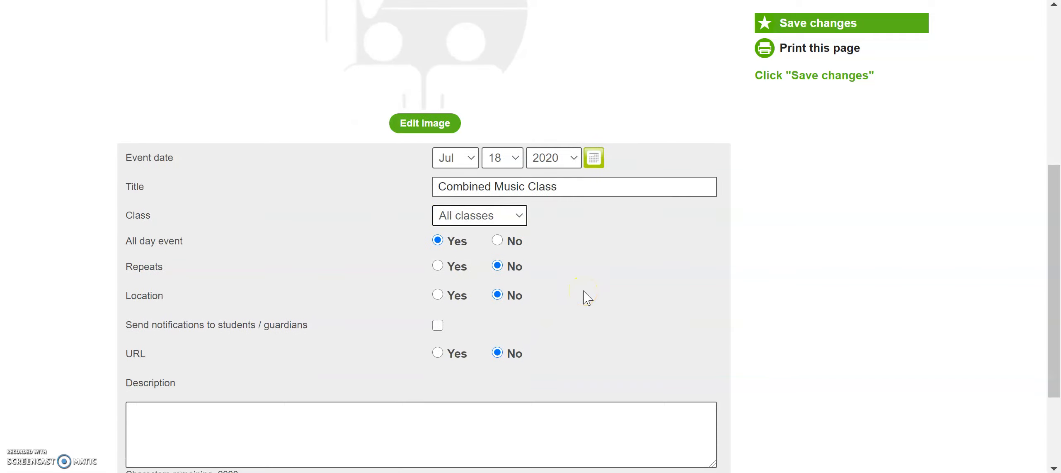
Turn off the all-day option, set the event's start time to 8:00 AM, and save the event
{"action": "left_click", "coordinate": [498, 241]}
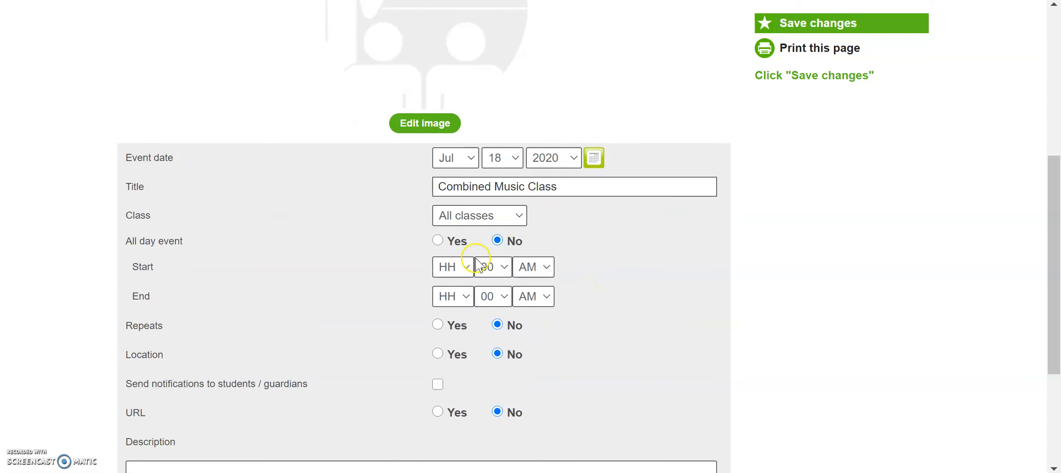
{"action": "left_click", "coordinate": [464, 266]}
{"action": "left_click", "coordinate": [460, 141]}
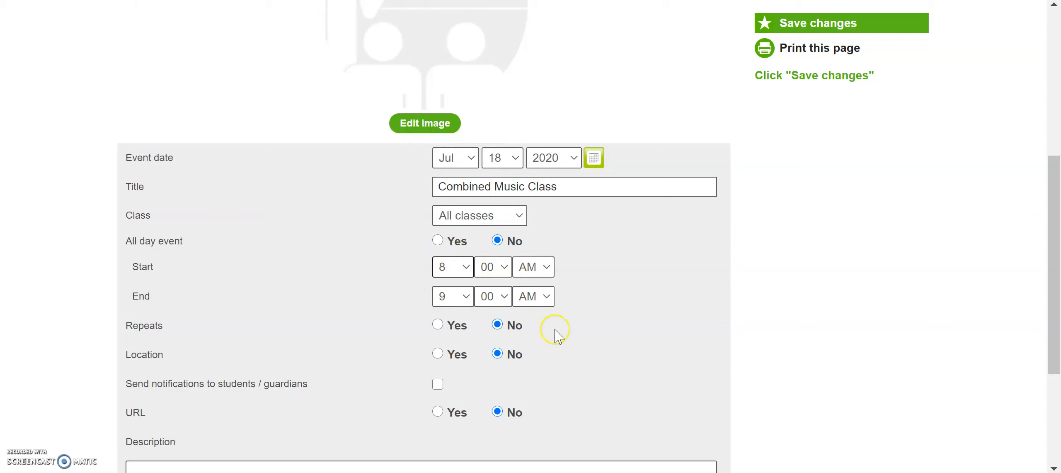
{"action": "scroll", "coordinate": [557, 333], "scroll_direction": "down", "scroll_amount": 1}
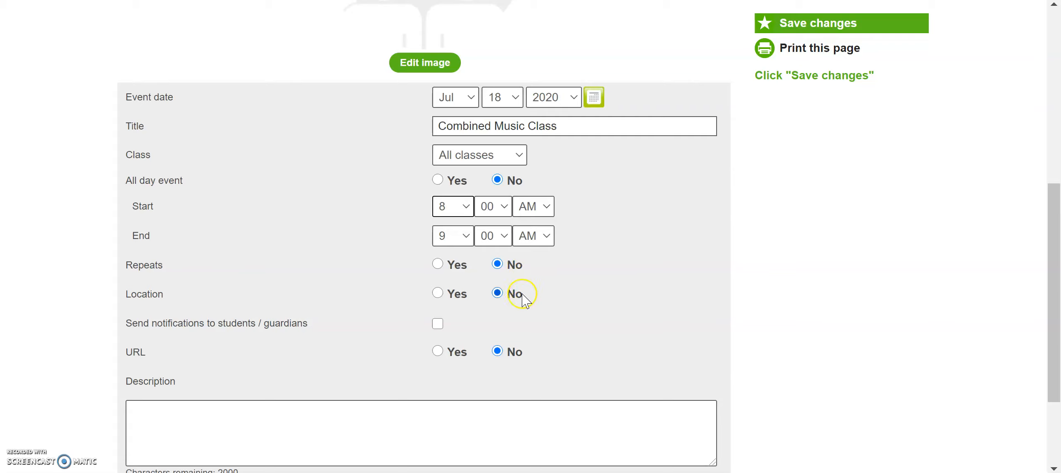
{"action": "scroll", "coordinate": [475, 299], "scroll_direction": "down", "scroll_amount": 1}
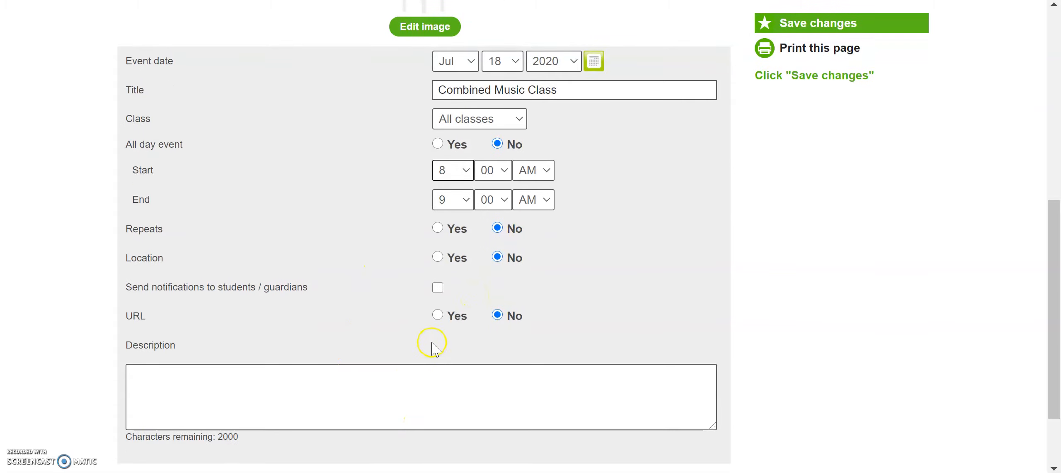
{"action": "scroll", "coordinate": [433, 348], "scroll_direction": "up", "scroll_amount": 1}
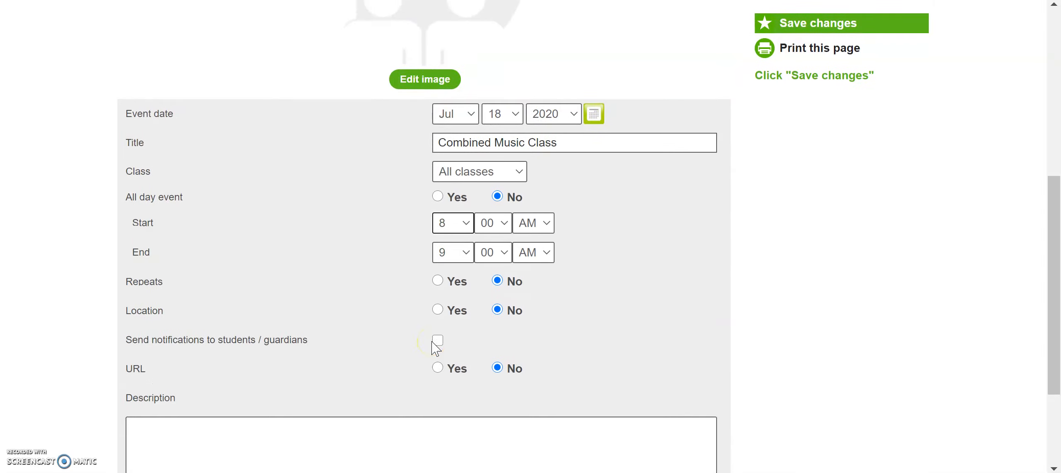
{"action": "scroll", "coordinate": [670, 290], "scroll_direction": "up", "scroll_amount": 1}
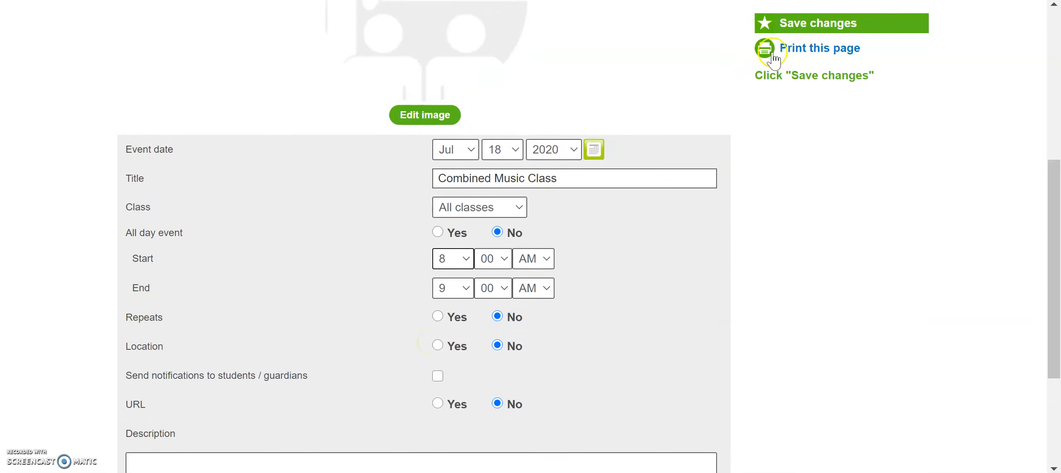
{"action": "left_click", "coordinate": [800, 25]}
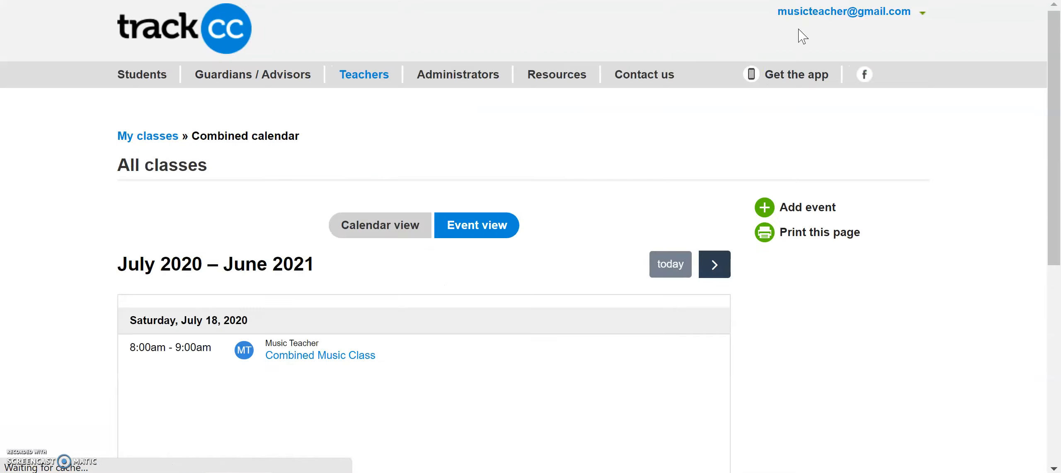
Check the new event in the event list, then view it in the monthly calendar for July 2020
{"action": "scroll", "coordinate": [624, 232], "scroll_direction": "down", "scroll_amount": 3}
{"action": "scroll", "coordinate": [627, 236], "scroll_direction": "up", "scroll_amount": 2}
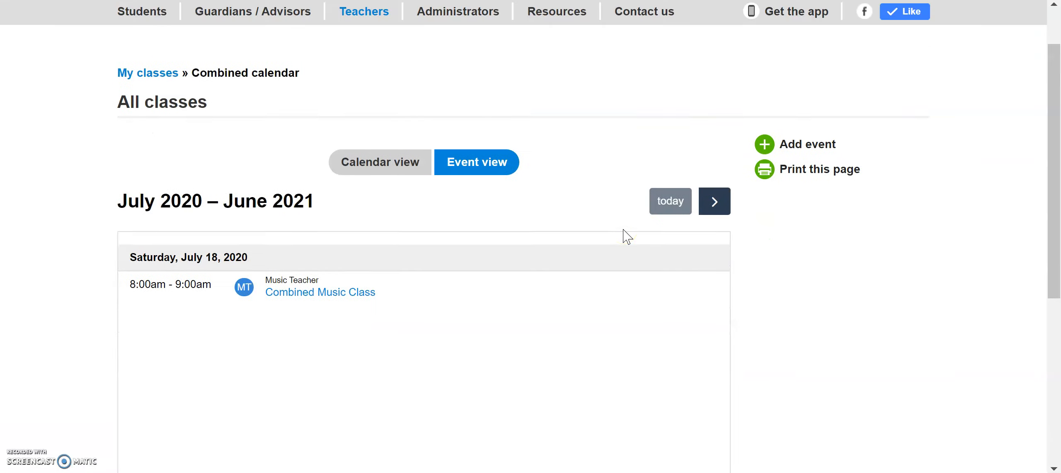
{"action": "left_click", "coordinate": [379, 170]}
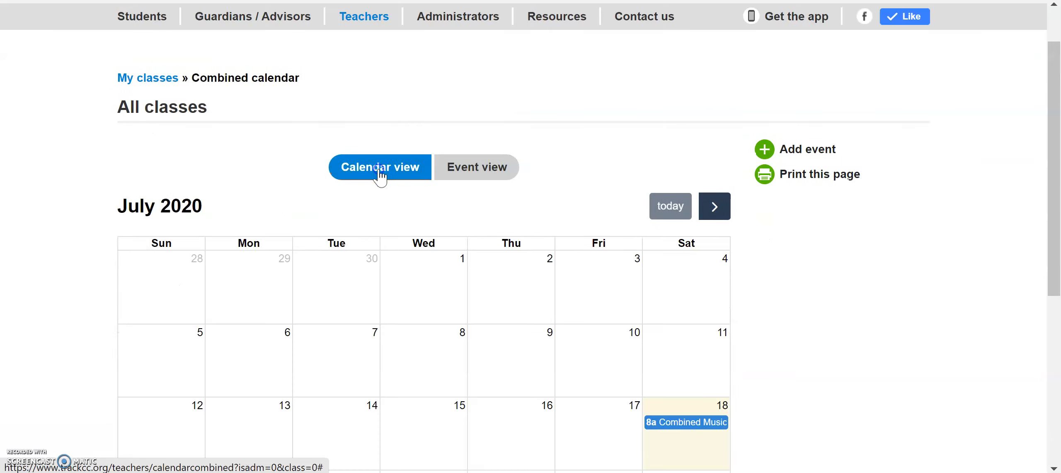
{"action": "scroll", "coordinate": [451, 279], "scroll_direction": "down", "scroll_amount": 3}
{"action": "scroll", "coordinate": [450, 286], "scroll_direction": "up", "scroll_amount": 4}
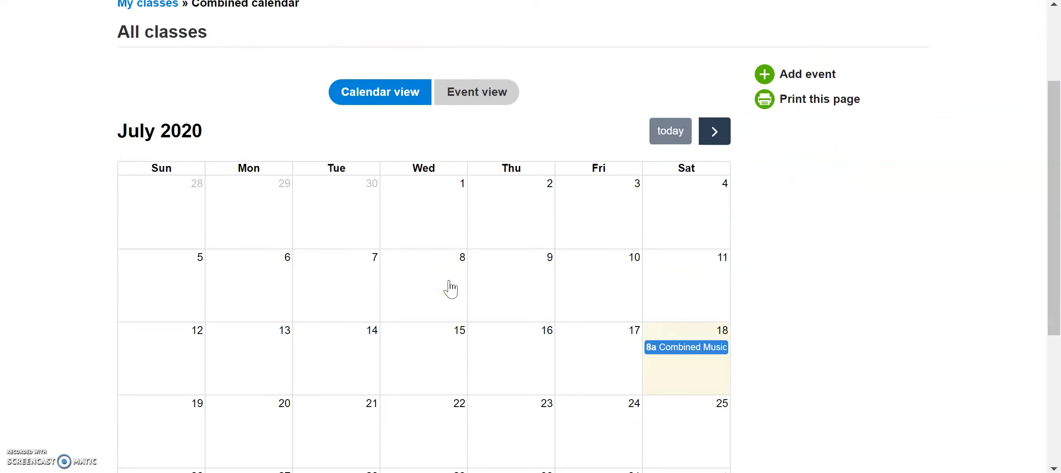
{"action": "left_click", "coordinate": [396, 274]}
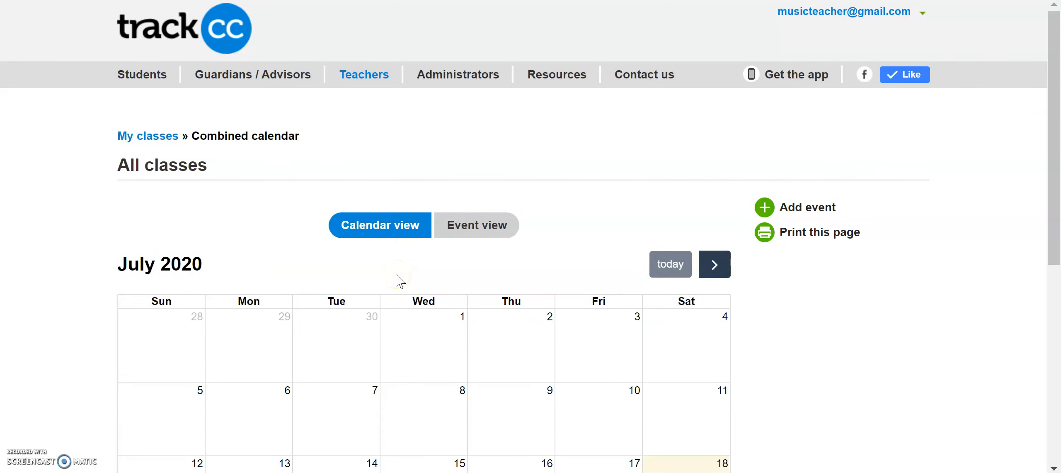
Return to the class list, expand the Guitar class, and review its sections and the account's settings and communication options
{"action": "left_click", "coordinate": [147, 140]}
{"action": "scroll", "coordinate": [346, 274], "scroll_direction": "down", "scroll_amount": 5}
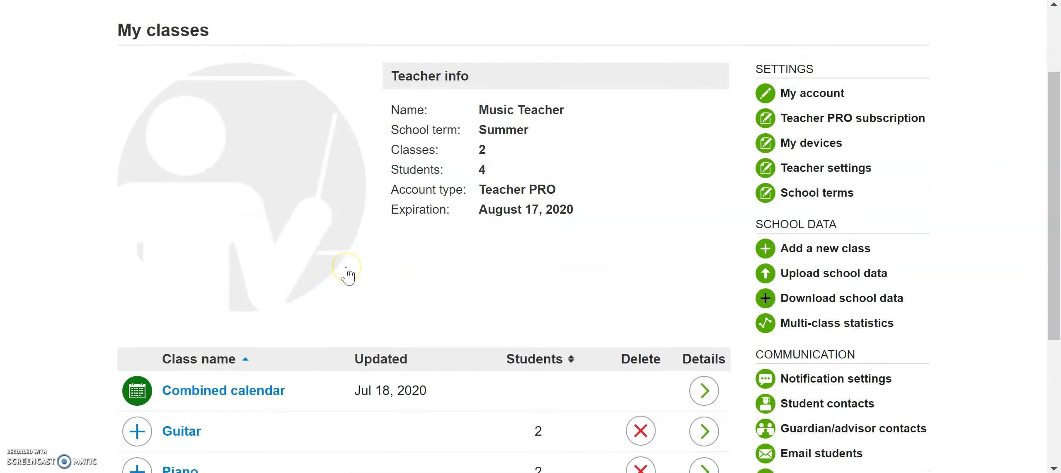
{"action": "scroll", "coordinate": [315, 265], "scroll_direction": "down", "scroll_amount": 3}
{"action": "left_click", "coordinate": [136, 218]}
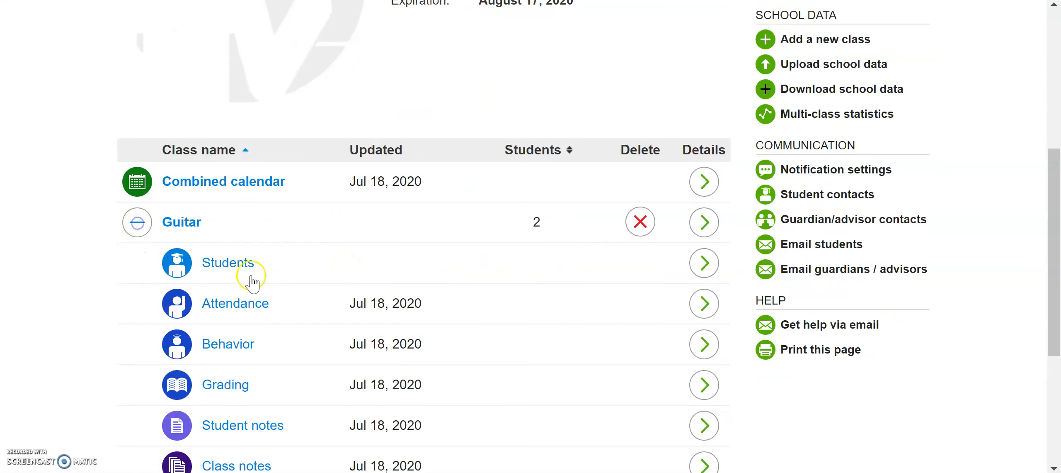
{"action": "scroll", "coordinate": [258, 290], "scroll_direction": "down", "scroll_amount": 2}
{"action": "scroll", "coordinate": [296, 320], "scroll_direction": "down", "scroll_amount": 1}
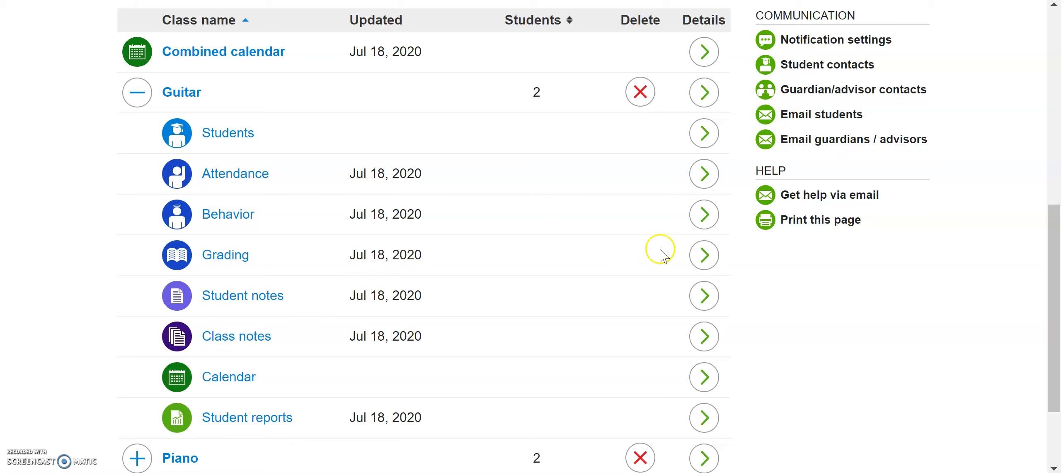
{"action": "scroll", "coordinate": [696, 102], "scroll_direction": "up", "scroll_amount": 3}
{"action": "scroll", "coordinate": [696, 109], "scroll_direction": "up", "scroll_amount": 1}
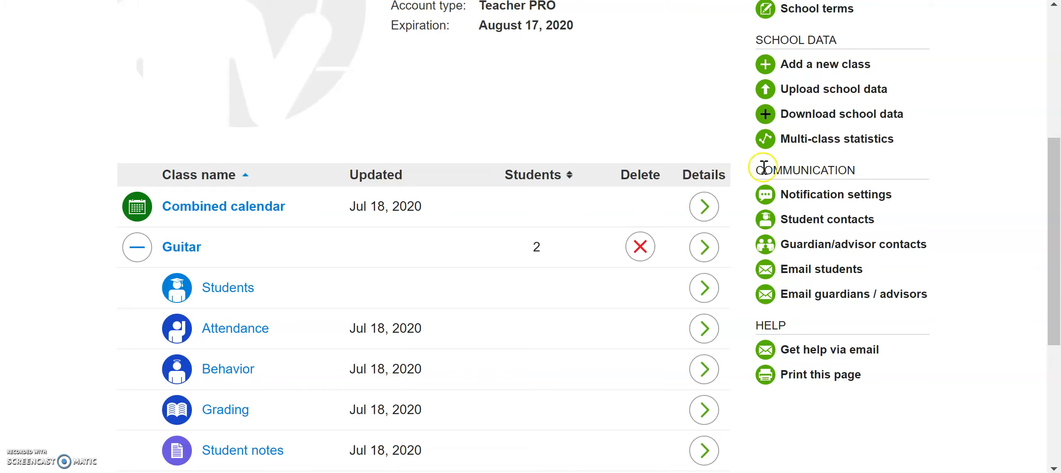
{"action": "scroll", "coordinate": [572, 111], "scroll_direction": "up", "scroll_amount": 3}
{"action": "scroll", "coordinate": [572, 111], "scroll_direction": "up", "scroll_amount": 4}
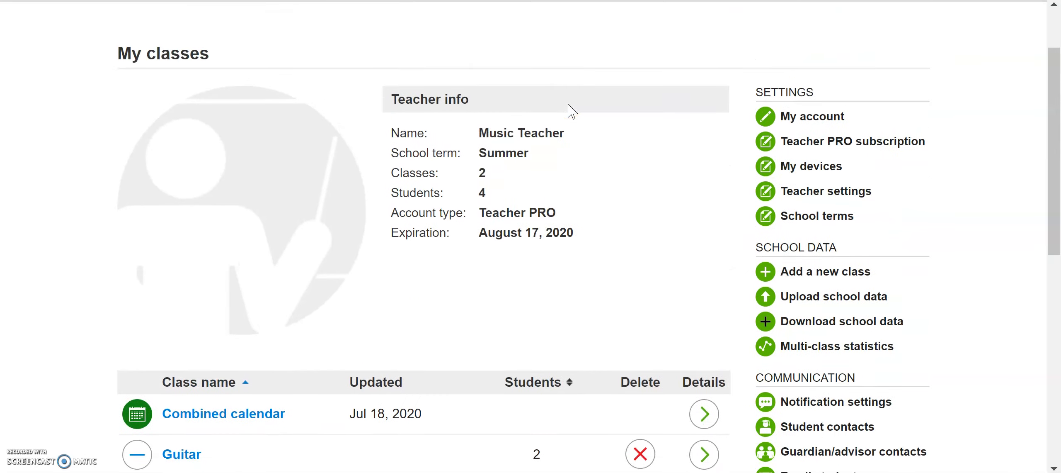
{"action": "scroll", "coordinate": [572, 111], "scroll_direction": "up", "scroll_amount": 1}
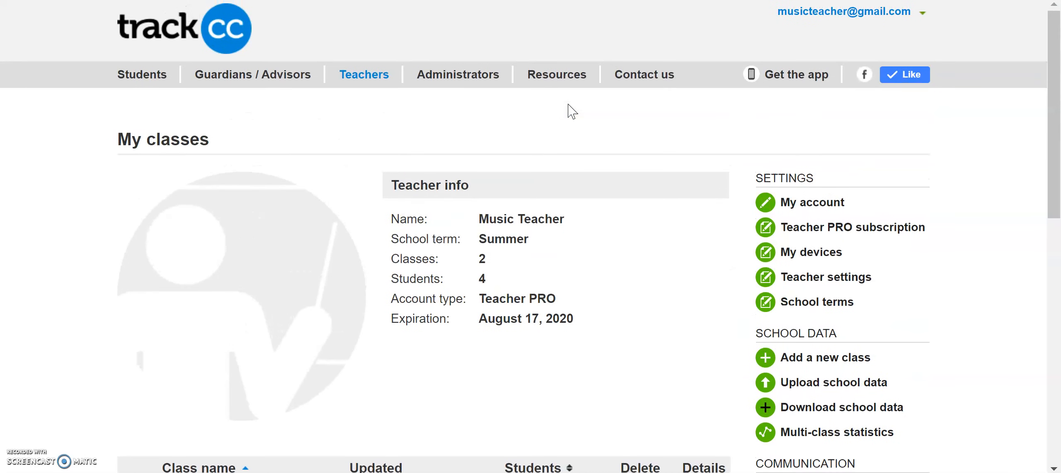